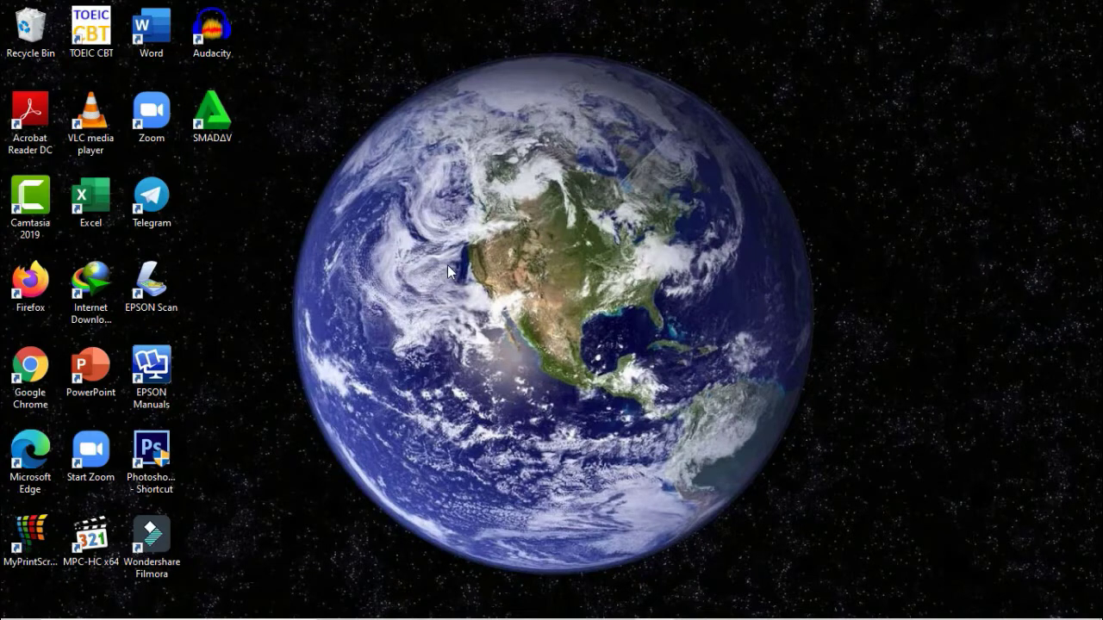
Launch Word, create blank Document4, maximize its window and close the Navigation pane.
{"action": "left_click", "coordinate": [156, 25]}
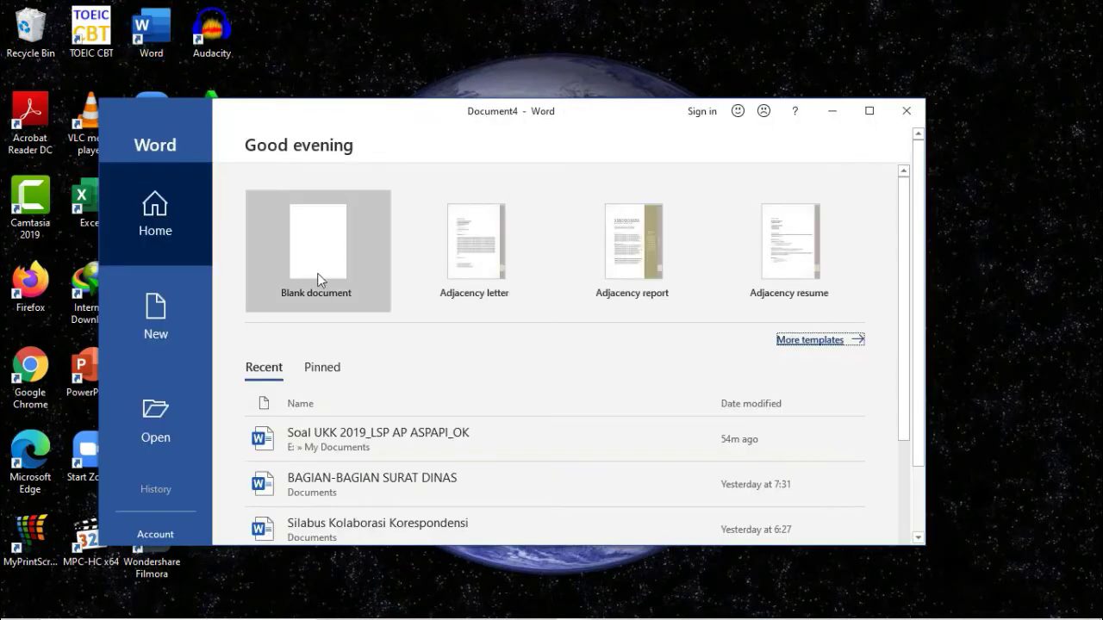
{"action": "left_click", "coordinate": [318, 294]}
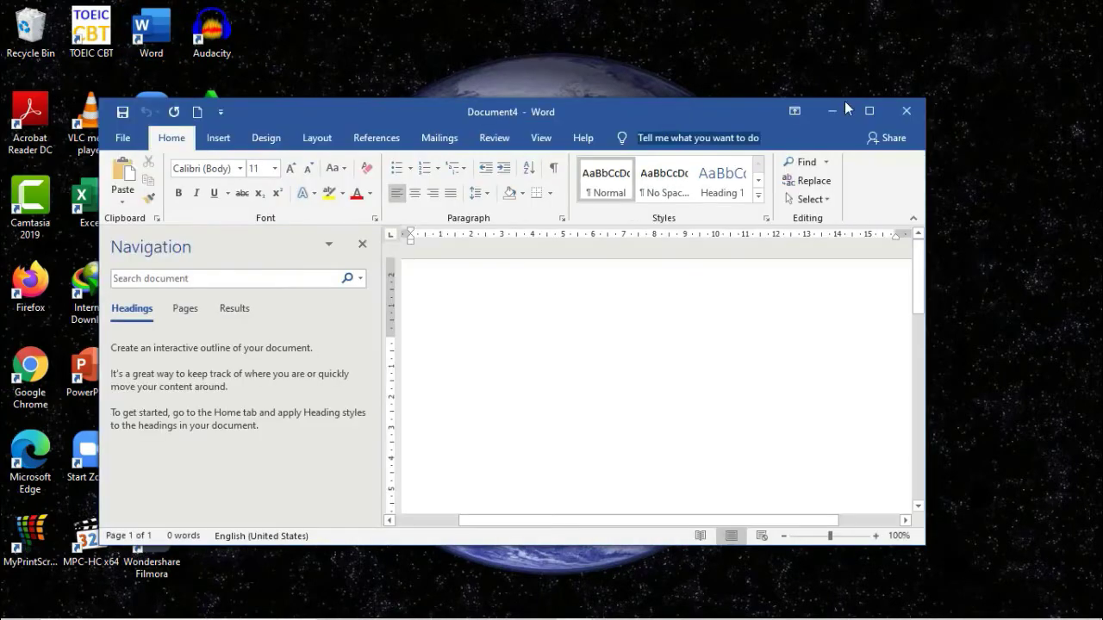
{"action": "left_click", "coordinate": [869, 111]}
{"action": "left_click", "coordinate": [264, 148]}
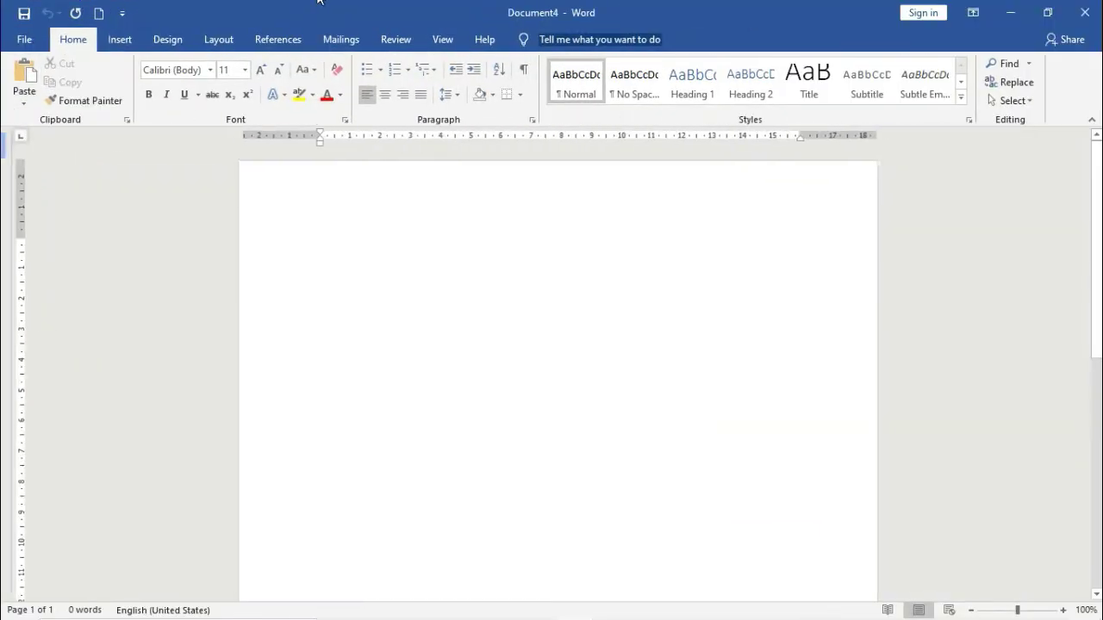
In Page Setup, set the Top, Bottom, Left and Right margins each to 2 cm.
{"action": "left_click", "coordinate": [218, 38]}
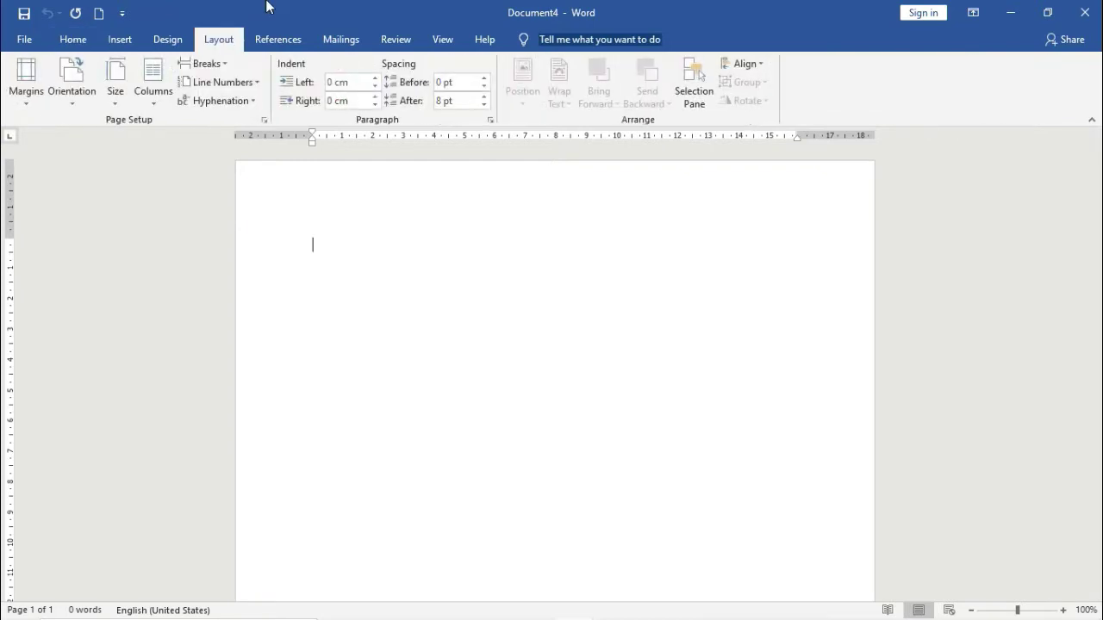
{"action": "left_click", "coordinate": [264, 120]}
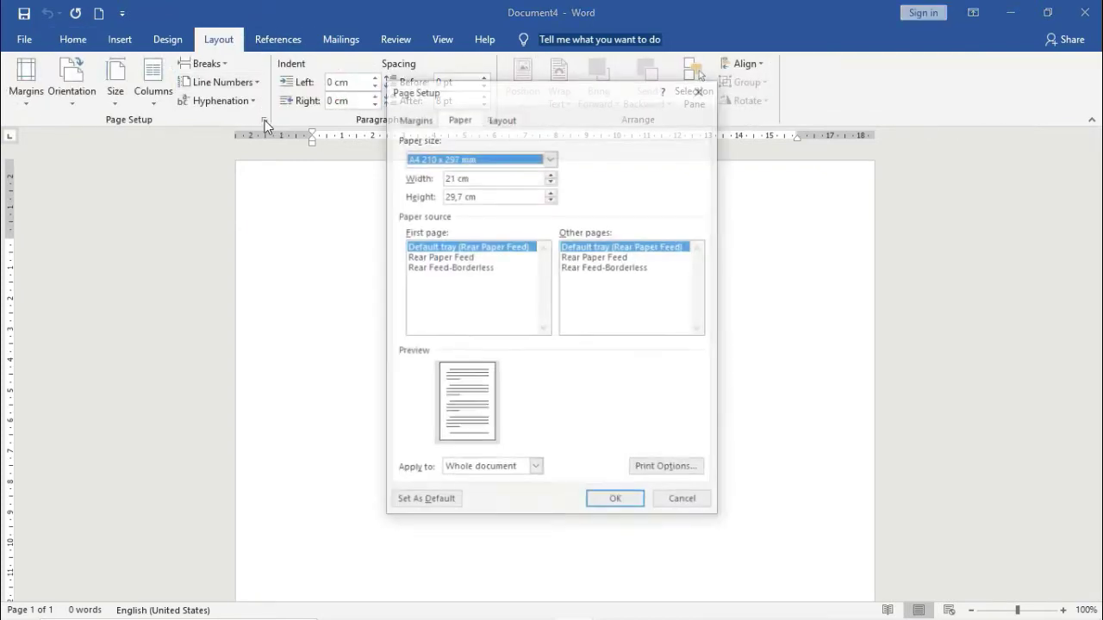
{"action": "left_click", "coordinate": [415, 118]}
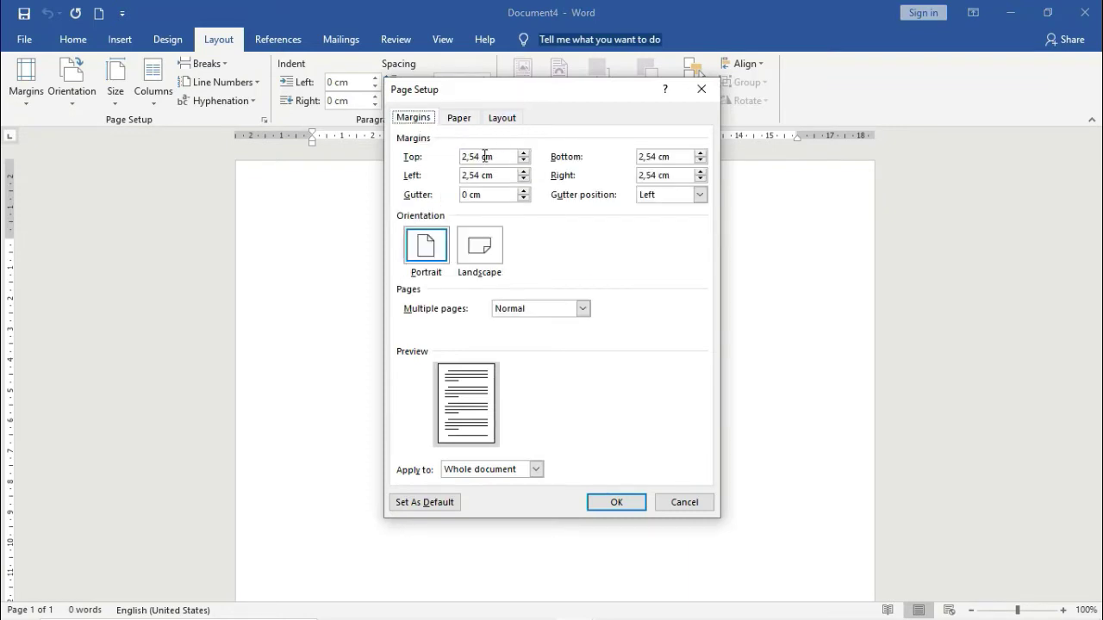
{"action": "left_click_drag", "start_coordinate": [481, 156], "coordinate": [434, 154]}
{"action": "type", "text": "2"}
{"action": "left_click_drag", "start_coordinate": [658, 157], "coordinate": [638, 157]}
{"action": "type", "text": "2"}
{"action": "left_click_drag", "start_coordinate": [485, 175], "coordinate": [463, 175]}
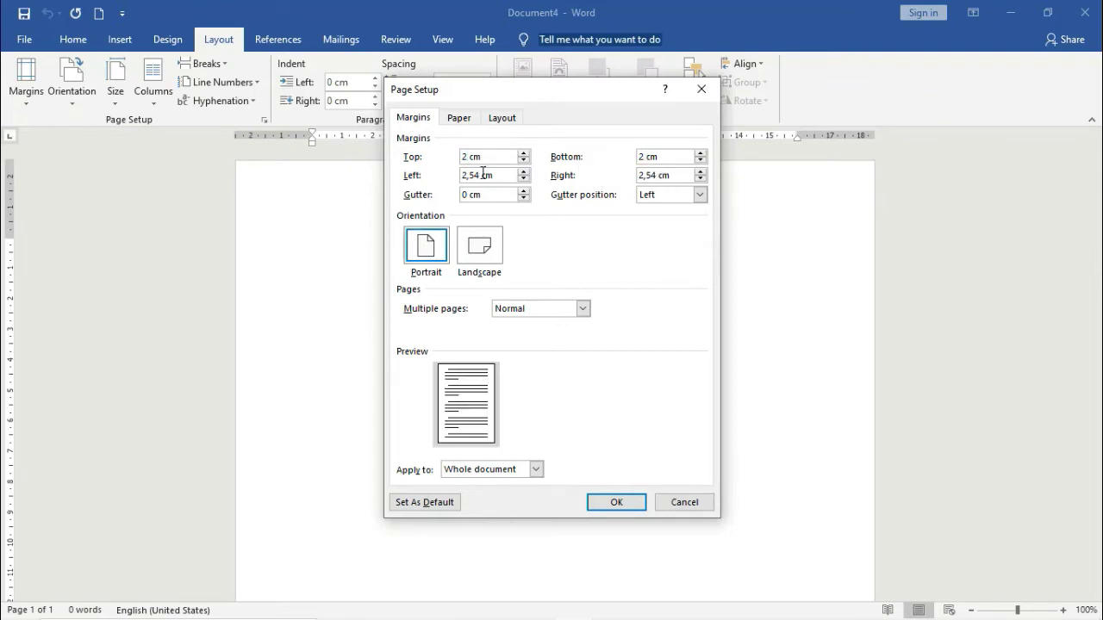
{"action": "type", "text": "2"}
{"action": "left_click_drag", "start_coordinate": [663, 175], "coordinate": [639, 174]}
{"action": "type", "text": "2"}
Choose Custom paper size with a 33 cm height and apply the page setup.
{"action": "left_click", "coordinate": [463, 120]}
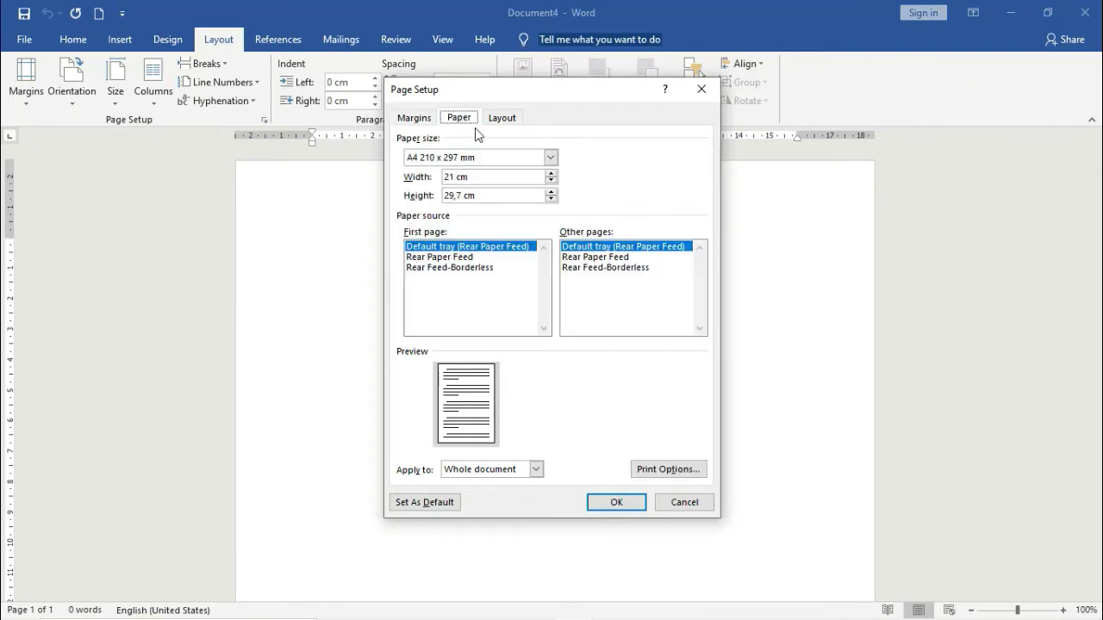
{"action": "left_click", "coordinate": [551, 157]}
{"action": "scroll", "coordinate": [541, 186], "scroll_direction": "down", "scroll_amount": 3}
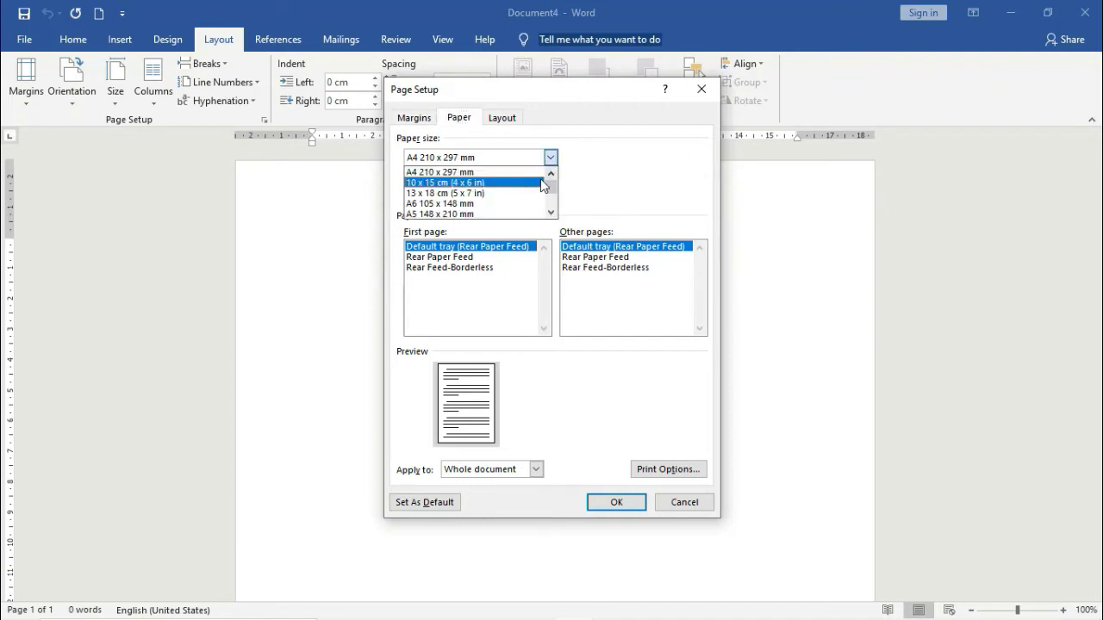
{"action": "scroll", "coordinate": [541, 187], "scroll_direction": "down", "scroll_amount": 2}
{"action": "scroll", "coordinate": [539, 189], "scroll_direction": "down", "scroll_amount": 2}
{"action": "scroll", "coordinate": [536, 190], "scroll_direction": "down", "scroll_amount": 2}
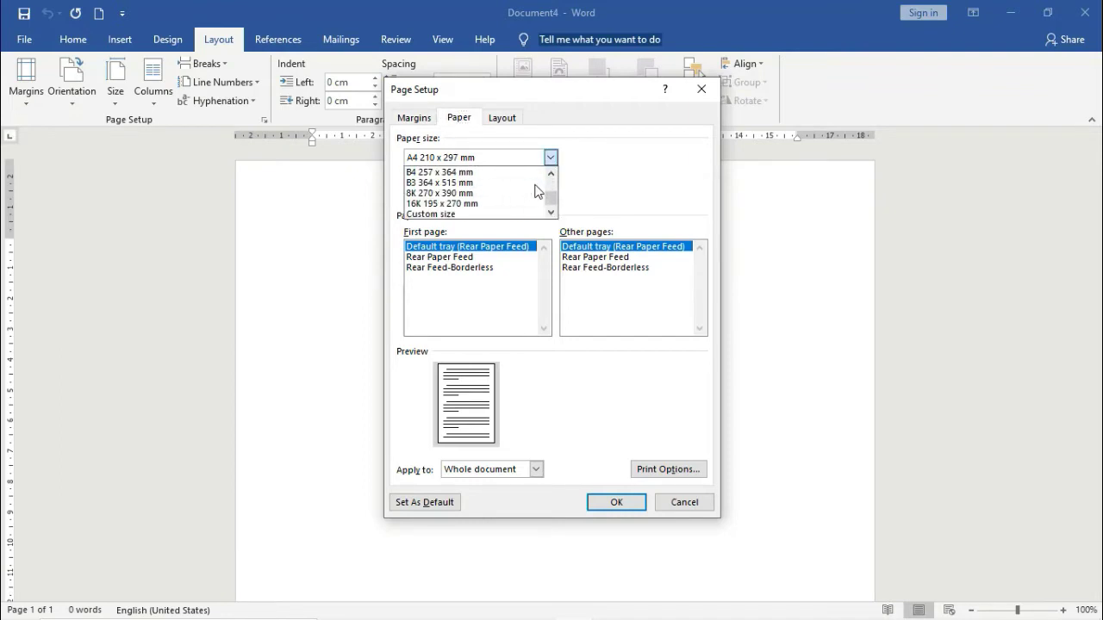
{"action": "scroll", "coordinate": [517, 203], "scroll_direction": "up", "scroll_amount": 5}
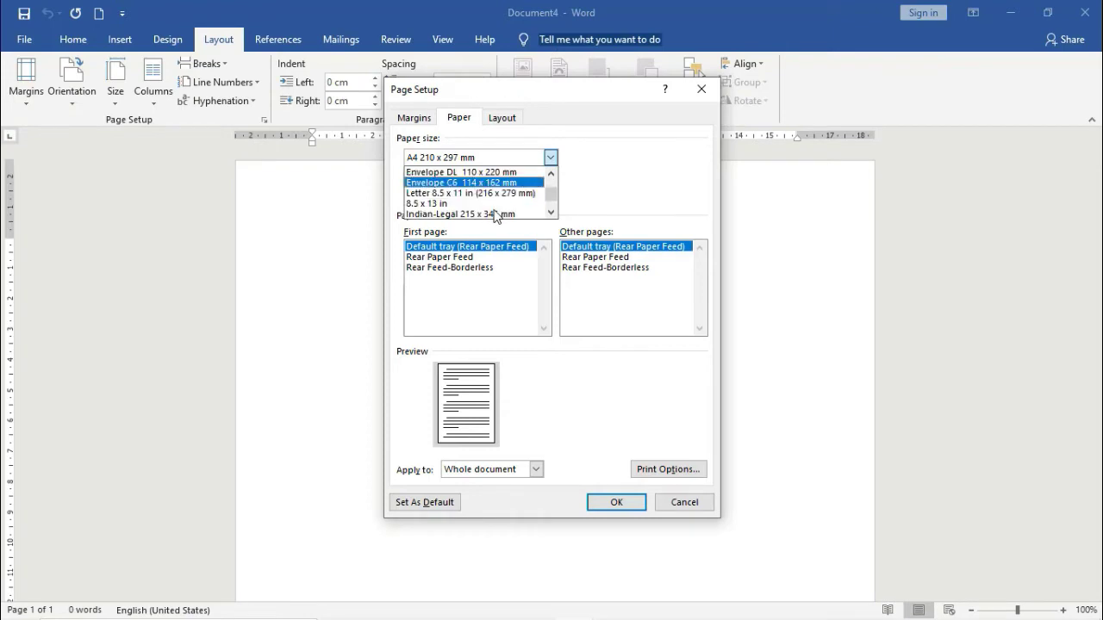
{"action": "scroll", "coordinate": [498, 214], "scroll_direction": "down", "scroll_amount": 3}
{"action": "scroll", "coordinate": [495, 215], "scroll_direction": "down", "scroll_amount": 2}
{"action": "left_click", "coordinate": [471, 214]}
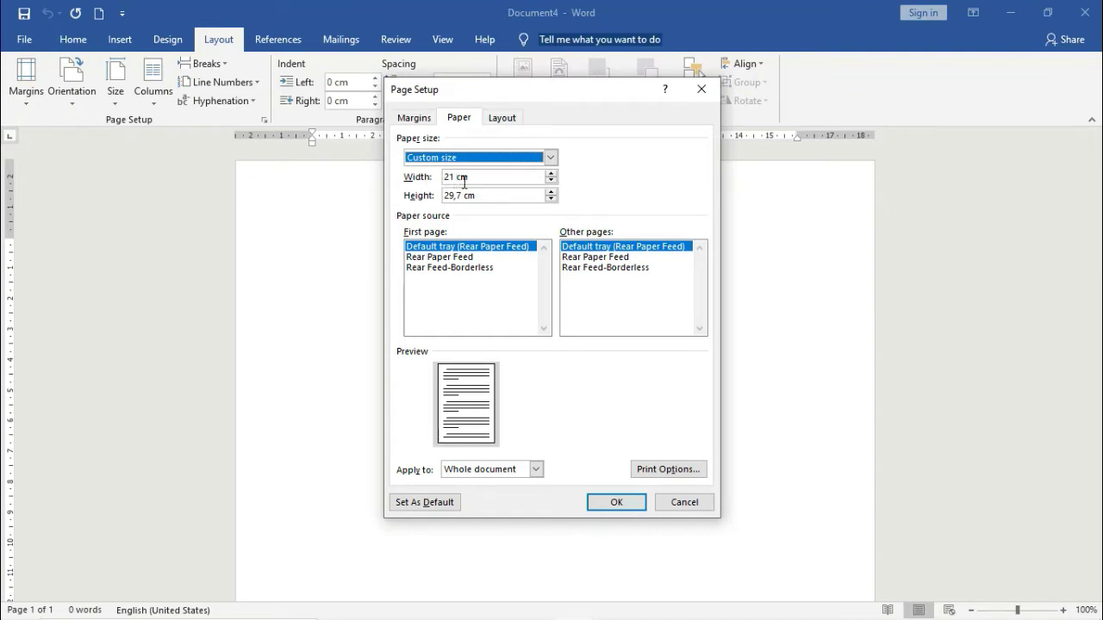
{"action": "double_click", "coordinate": [462, 195]}
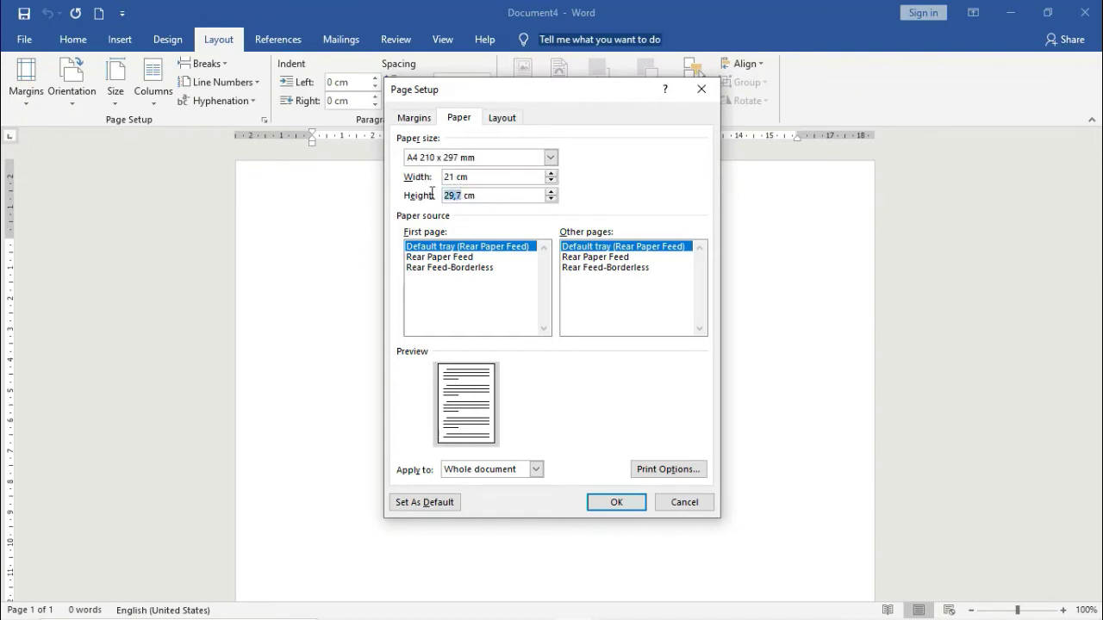
{"action": "type", "text": "33"}
{"action": "left_click", "coordinate": [617, 502]}
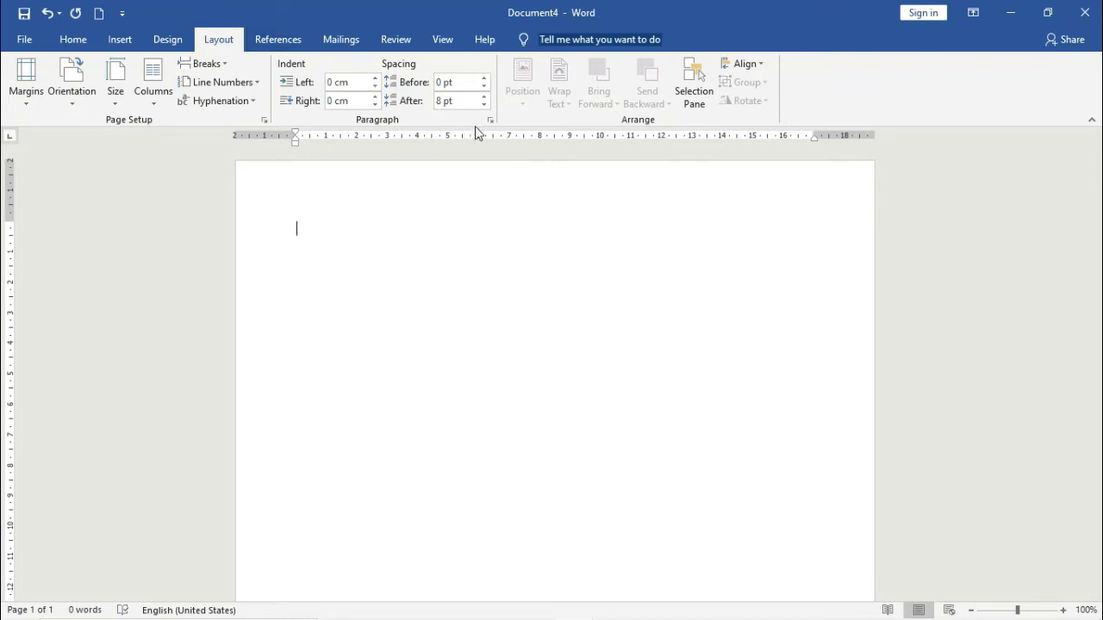
Type 'PT BAGI PENA', paste the address and email lines below, and select all the text.
{"action": "type", "text": "PT"}
{"action": "type", "text": " BAGI PENA"}
{"action": "key", "text": "Return"}
{"action": "key", "text": "ctrl+v"}
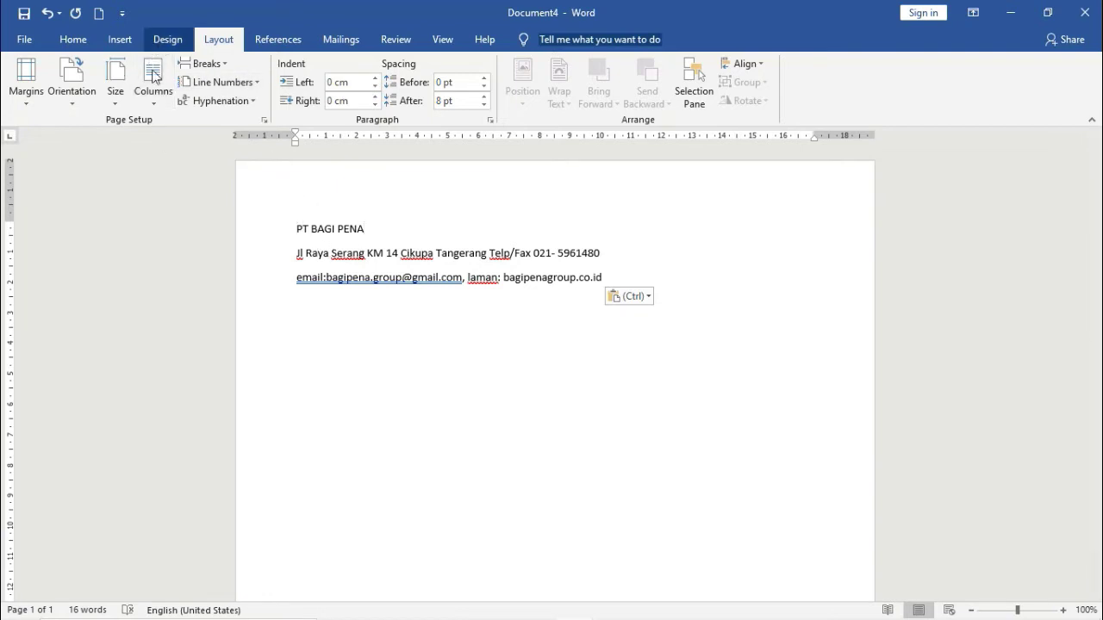
{"action": "key", "text": "ctrl+a"}
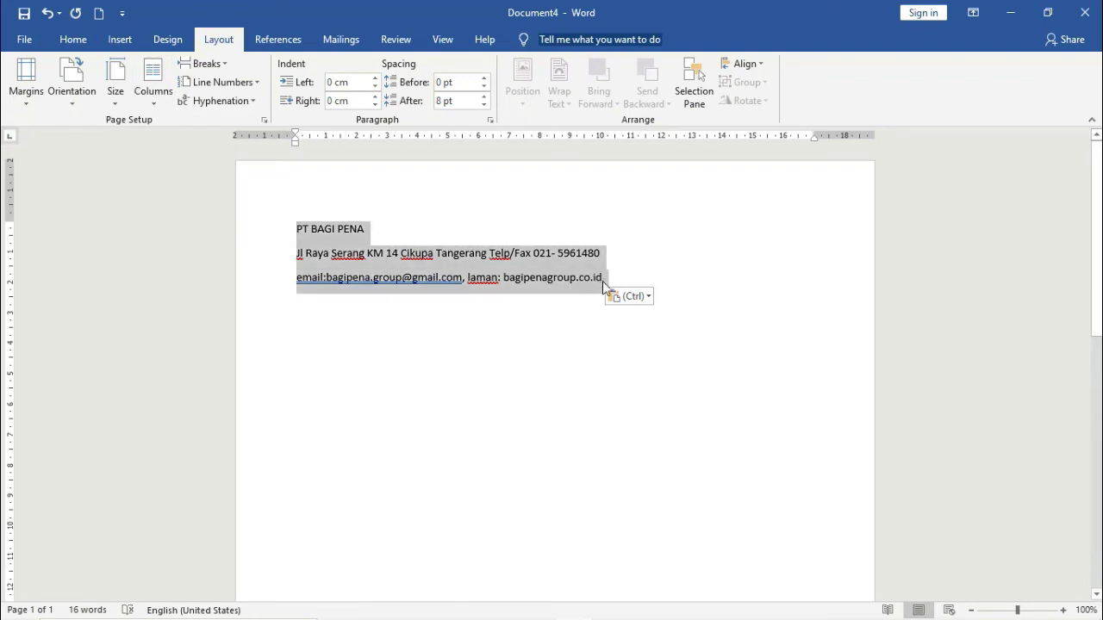
{"action": "left_click", "coordinate": [93, 37]}
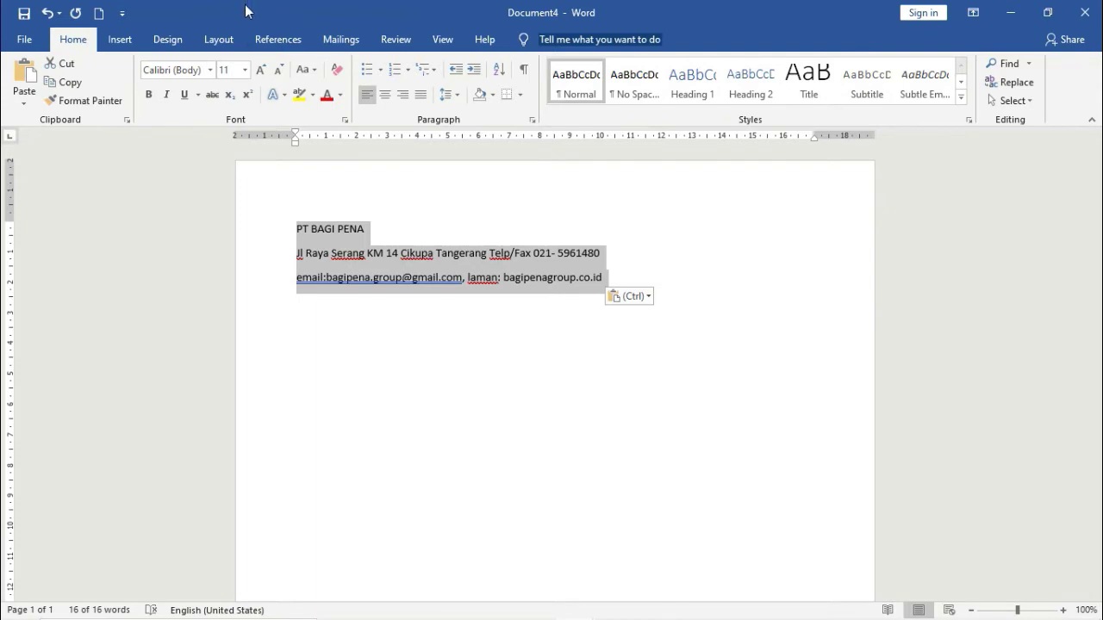
Set all the letterhead text to Times New Roman, size 12.
{"action": "left_click", "coordinate": [210, 70]}
{"action": "left_click", "coordinate": [229, 170]}
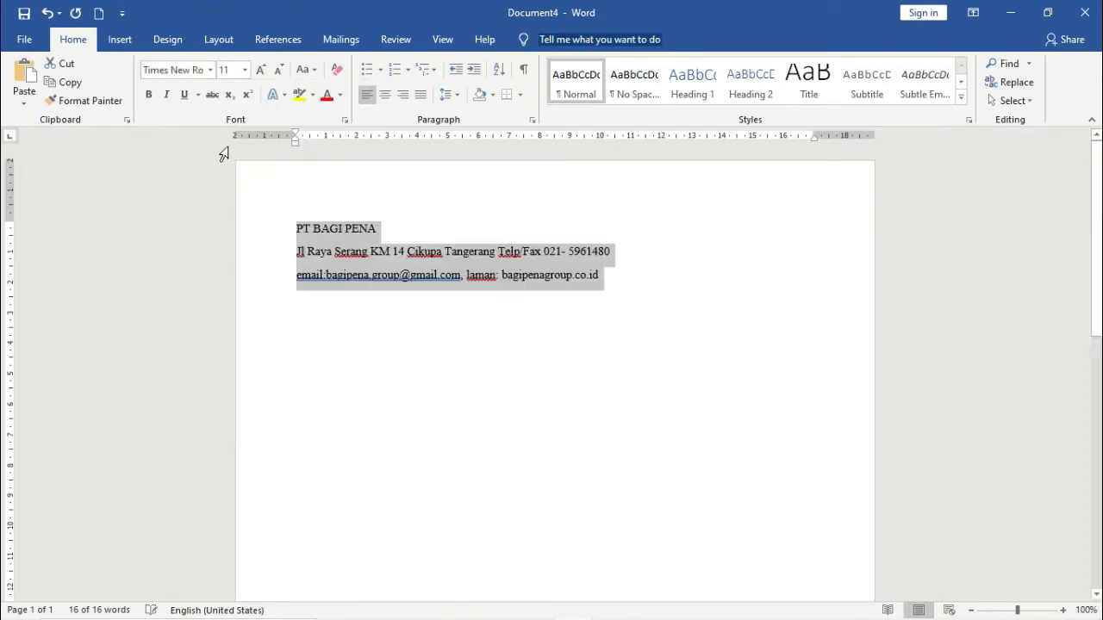
{"action": "left_click", "coordinate": [260, 70]}
{"action": "left_click", "coordinate": [387, 228]}
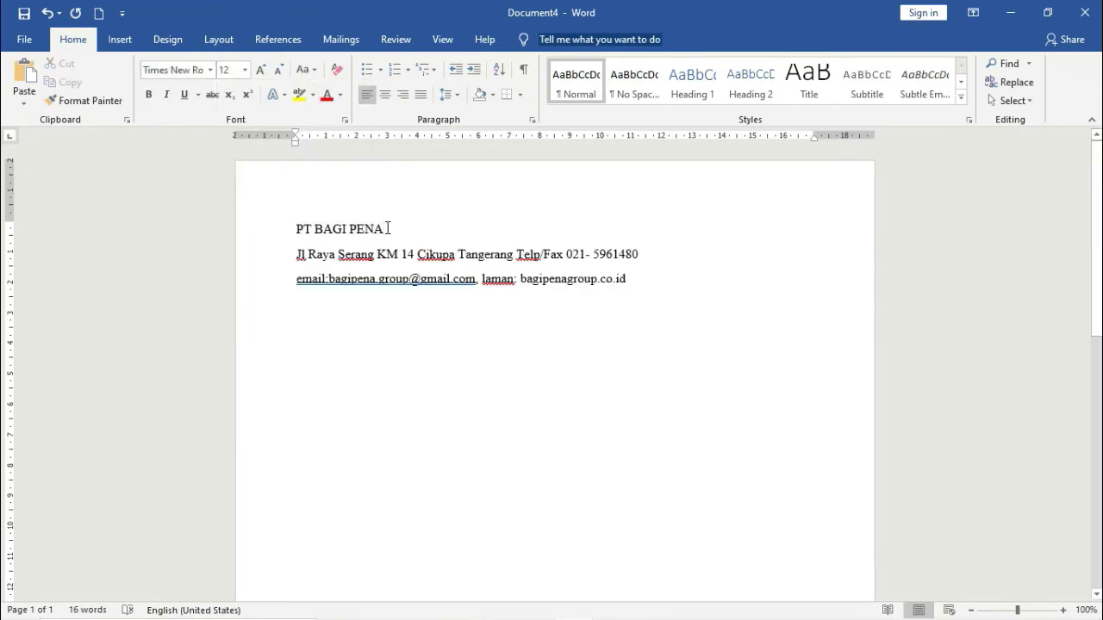
Make the 'PT BAGI PENA' line bold at 16 pt.
{"action": "left_click", "coordinate": [367, 228], "text": "shift"}
{"action": "left_click_drag", "start_coordinate": [366, 228], "coordinate": [296, 228]}
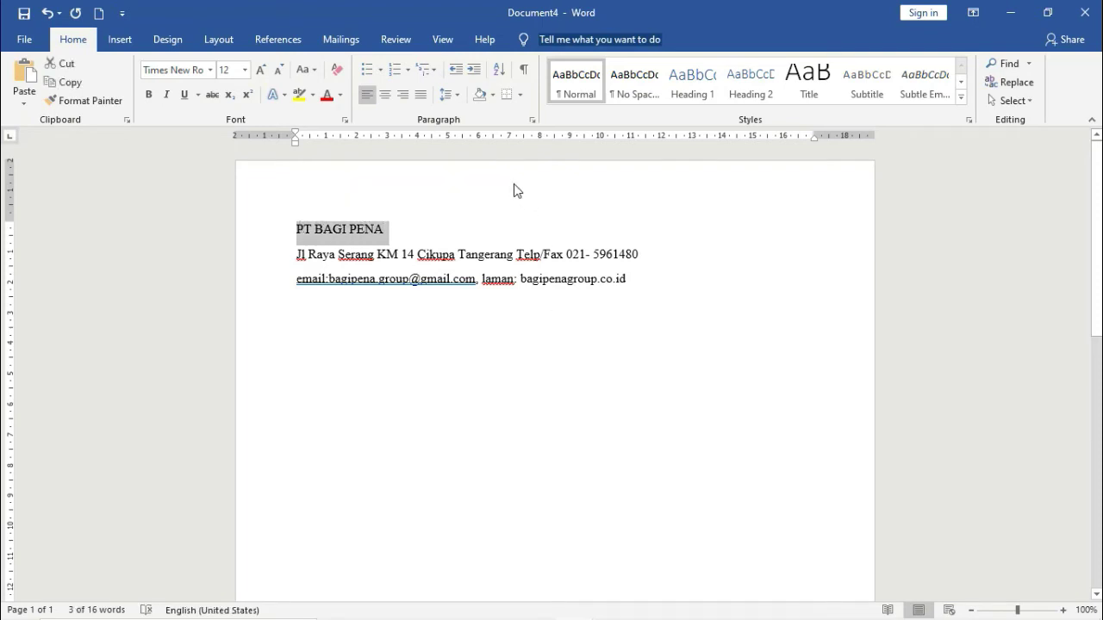
{"action": "left_click", "coordinate": [149, 95]}
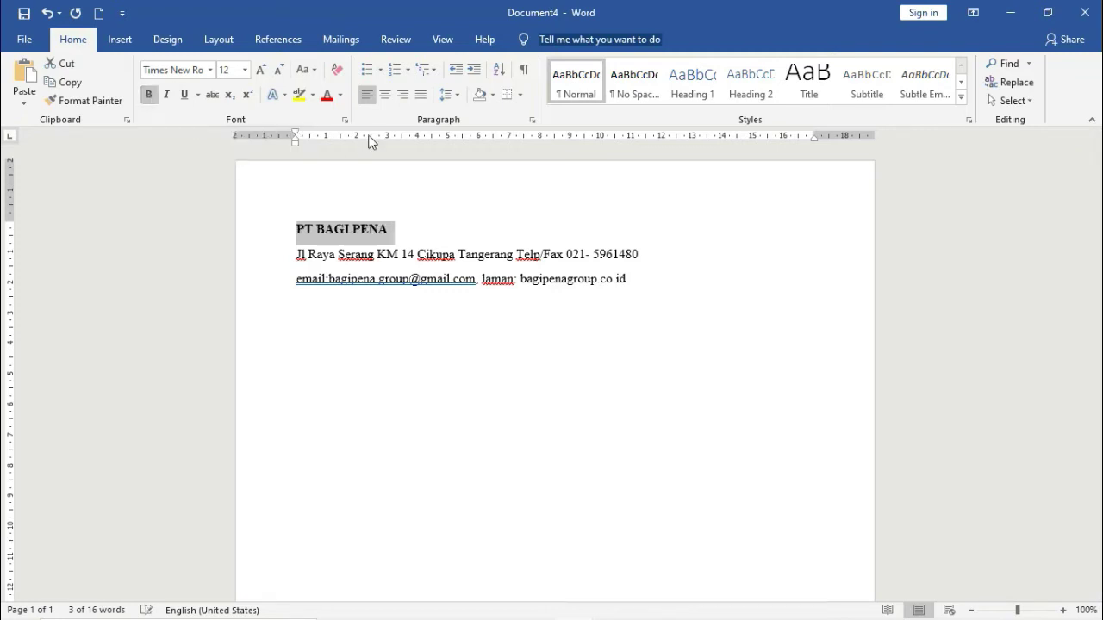
{"action": "left_click", "coordinate": [246, 70]}
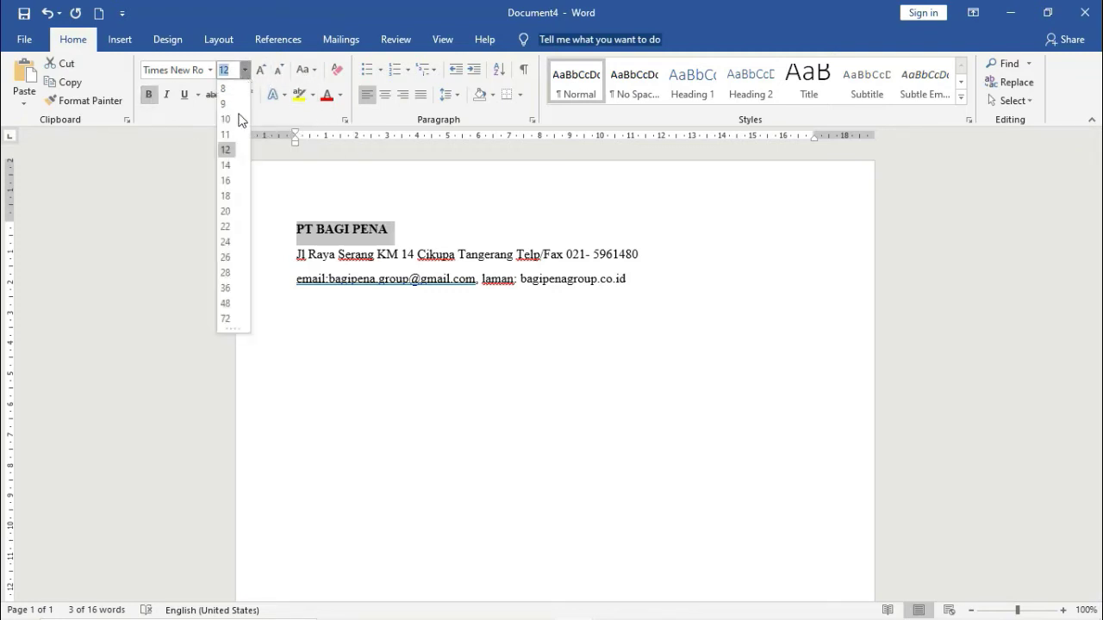
{"action": "left_click", "coordinate": [225, 181]}
{"action": "left_click", "coordinate": [655, 273]}
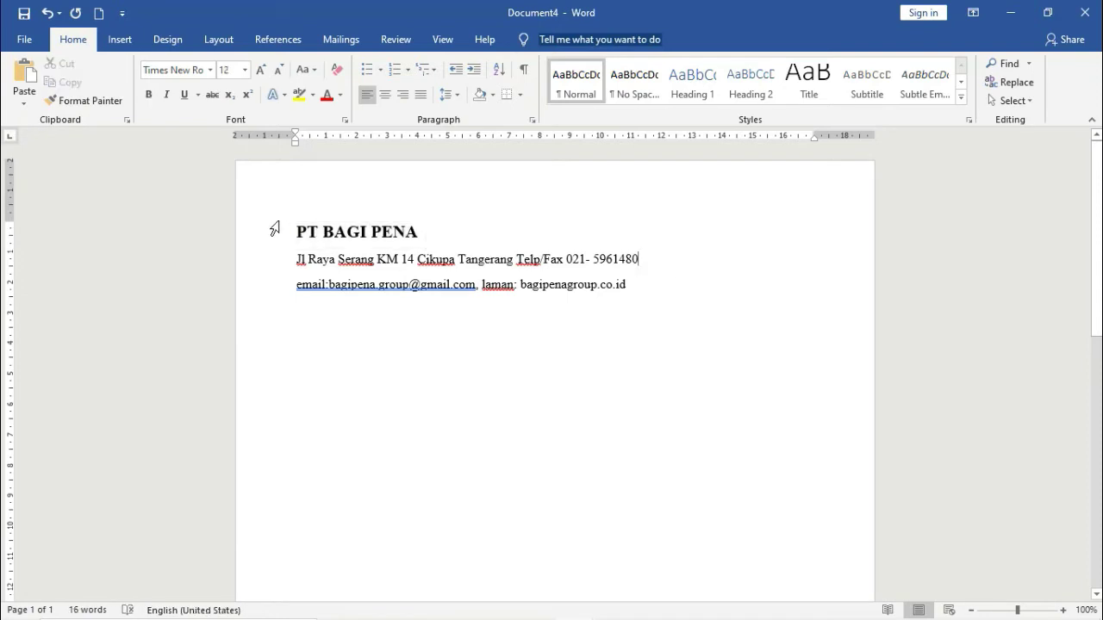
Center-align the company name, address and email lines, then reselect them.
{"action": "left_click_drag", "start_coordinate": [295, 225], "coordinate": [633, 285]}
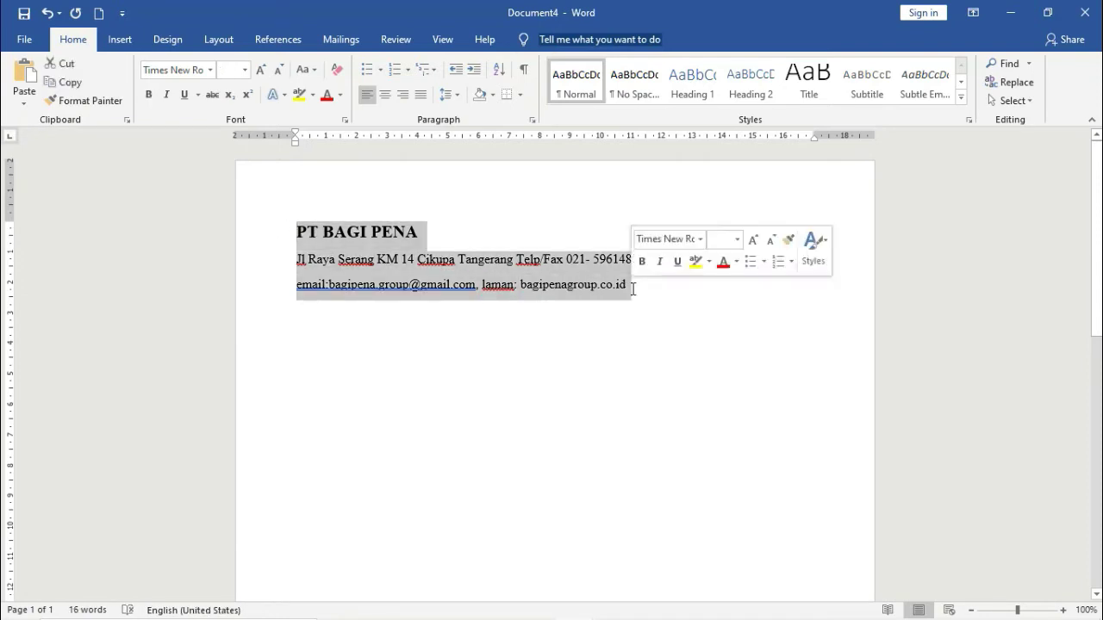
{"action": "left_click", "coordinate": [387, 98]}
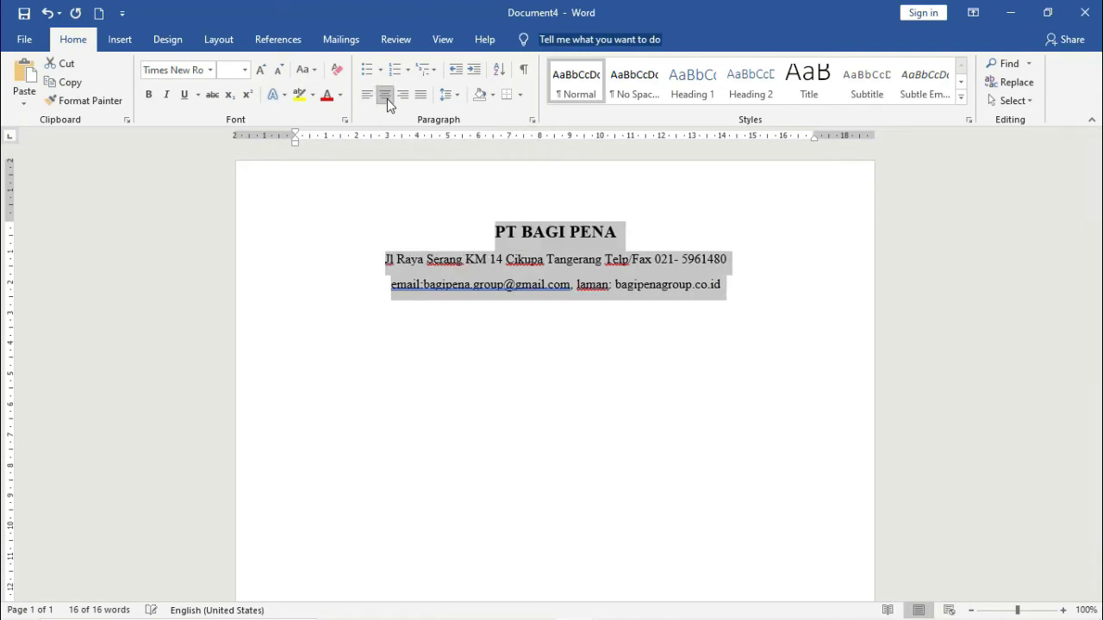
{"action": "left_click", "coordinate": [505, 231]}
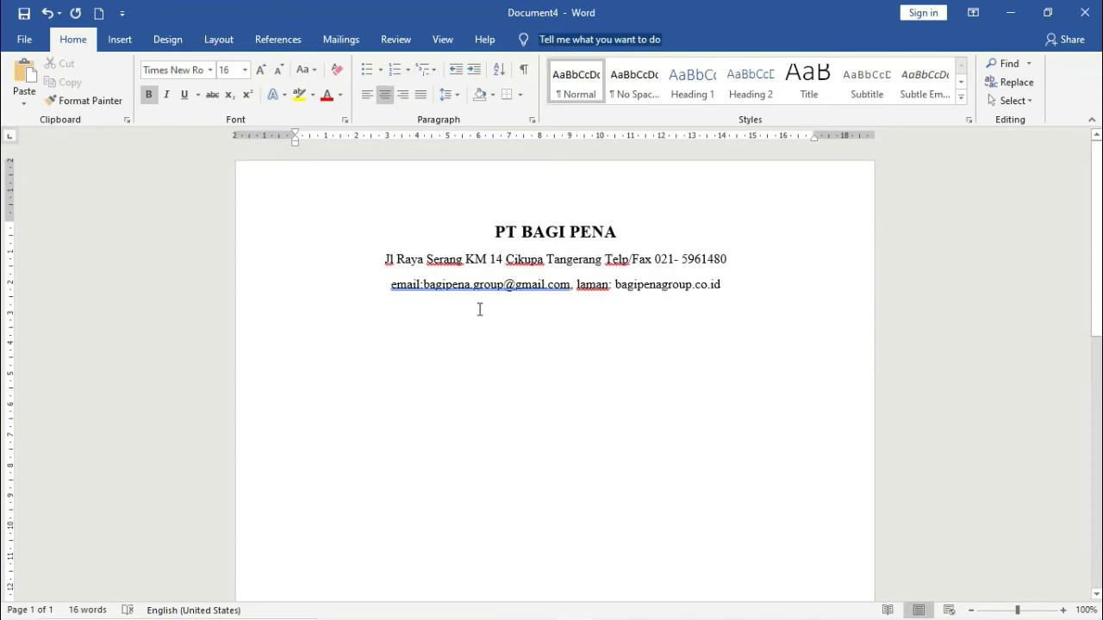
{"action": "left_click_drag", "start_coordinate": [493, 231], "coordinate": [723, 290]}
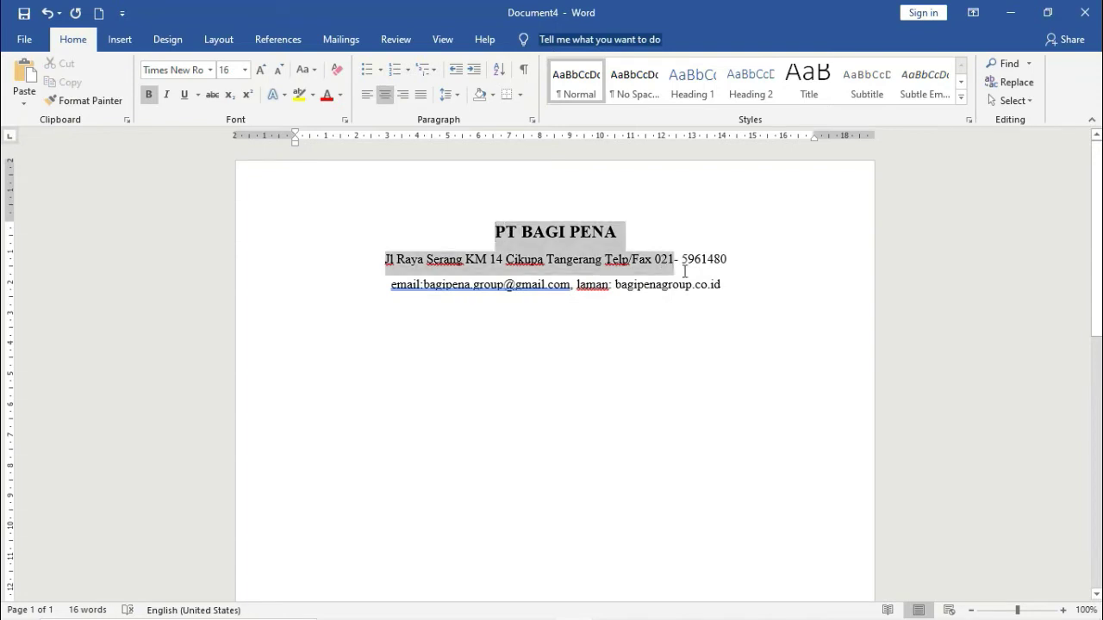
Give the letterhead paragraphs single line spacing and 0 pt spacing after.
{"action": "left_click", "coordinate": [531, 120]}
{"action": "left_click", "coordinate": [639, 342]}
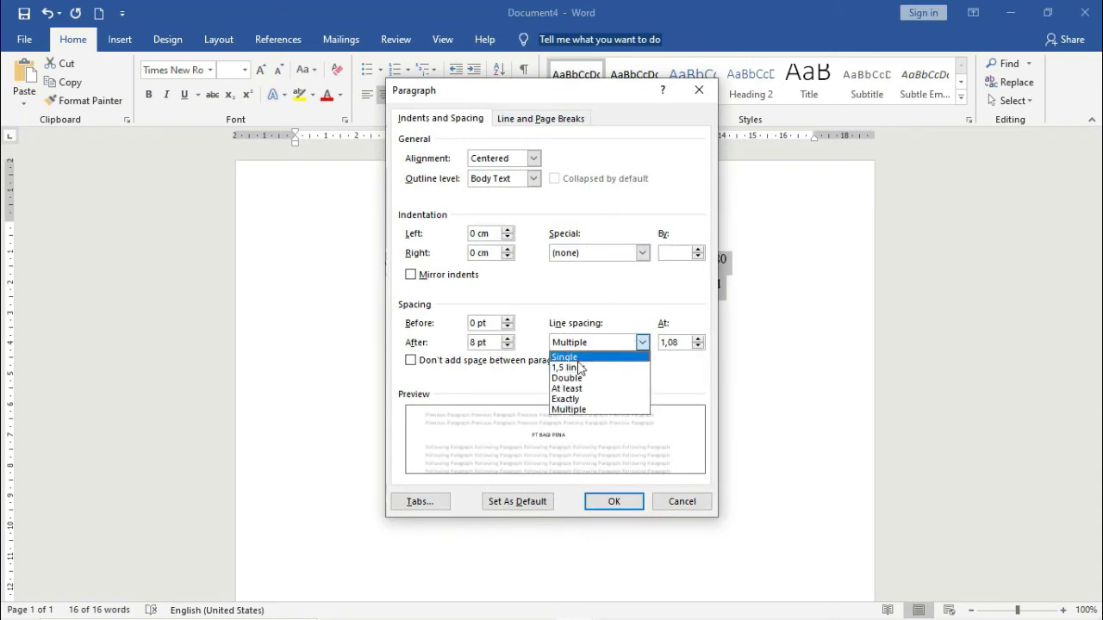
{"action": "left_click", "coordinate": [579, 358]}
{"action": "double_click", "coordinate": [494, 347]}
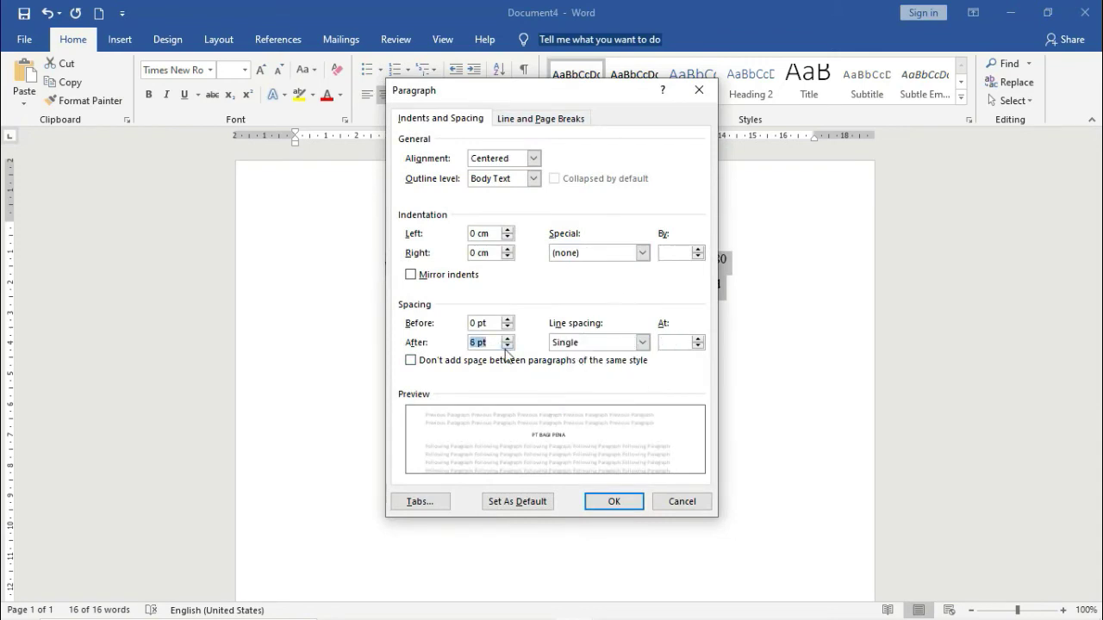
{"action": "left_click", "coordinate": [614, 501]}
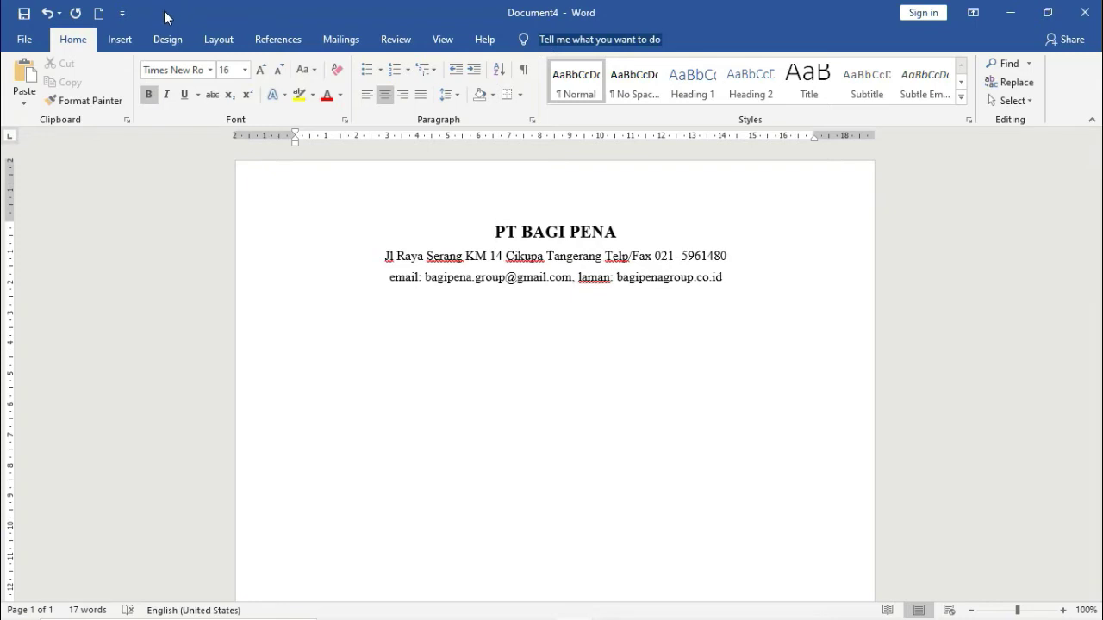
Insert the picture 'BAGI PENA 2' from the Pictures folder.
{"action": "left_click", "coordinate": [119, 39]}
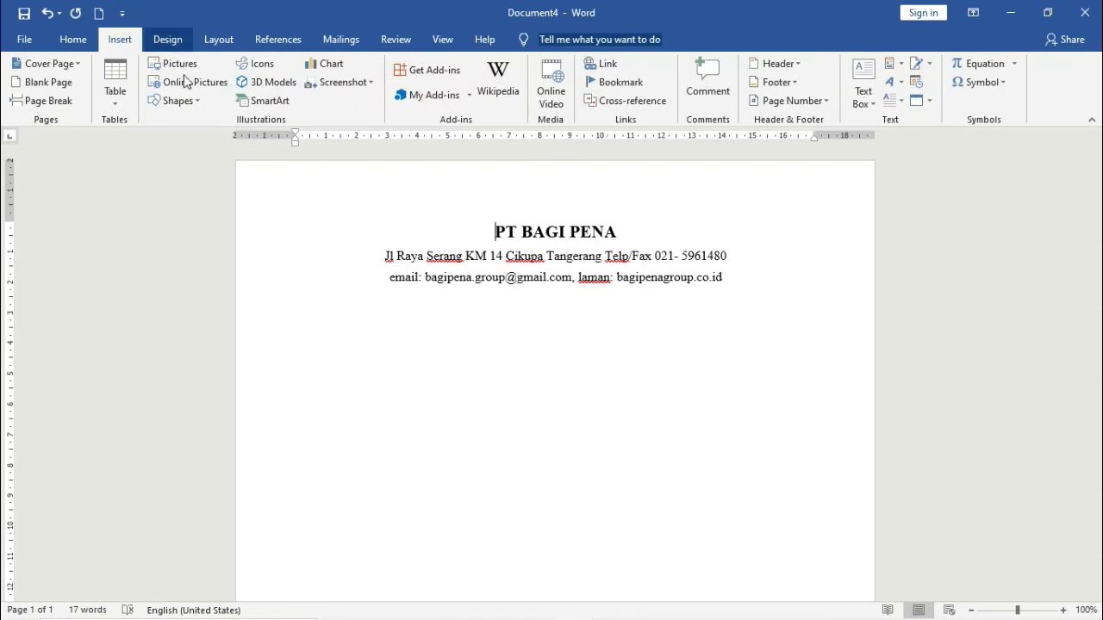
{"action": "left_click", "coordinate": [185, 69]}
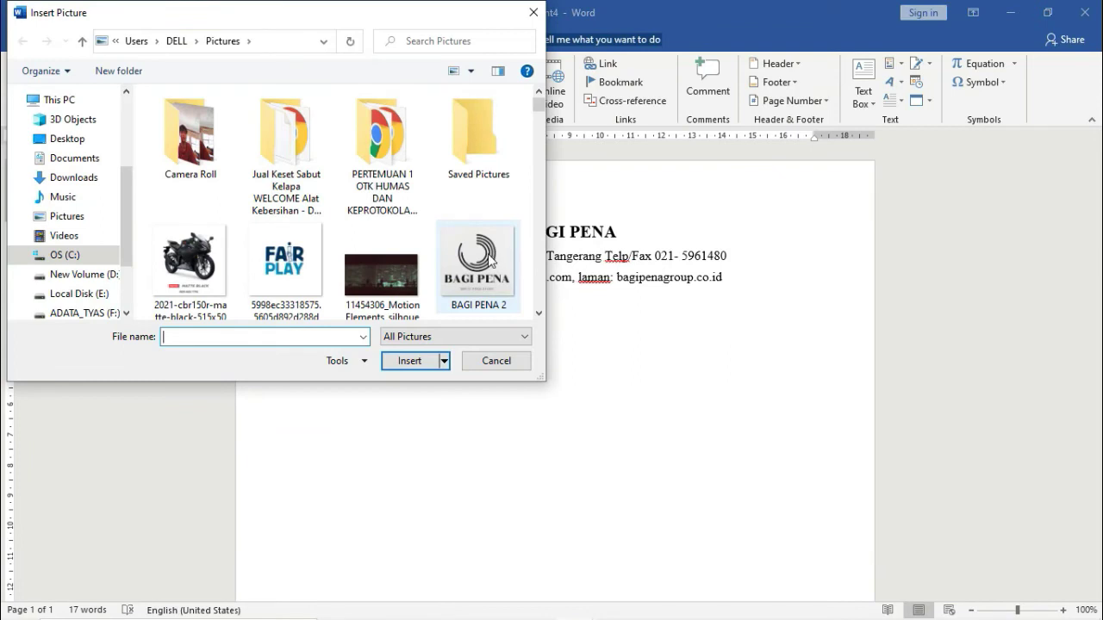
{"action": "left_click", "coordinate": [489, 276]}
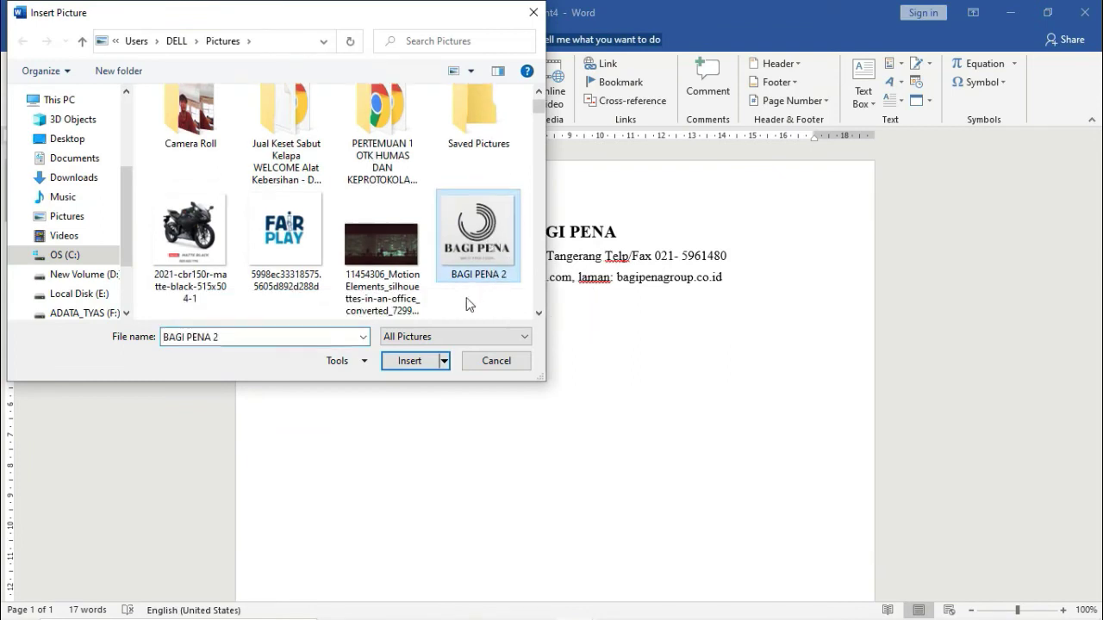
{"action": "left_click", "coordinate": [416, 361]}
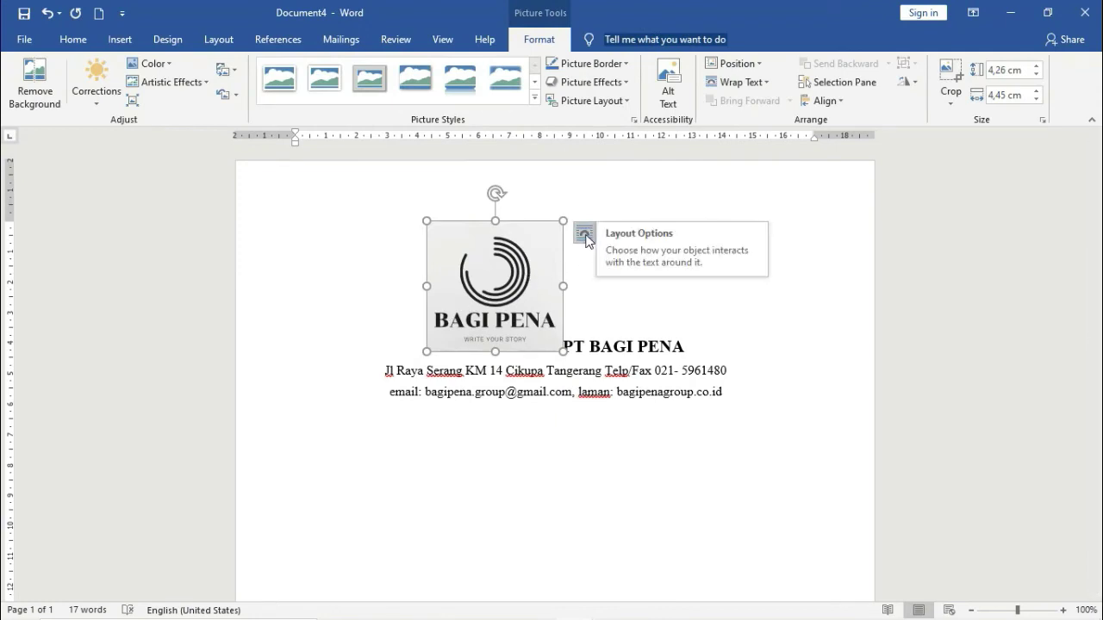
Set the logo to In Front of Text, move it top-left and shrink it to about 2.69 × 2.81 cm.
{"action": "left_click", "coordinate": [585, 235]}
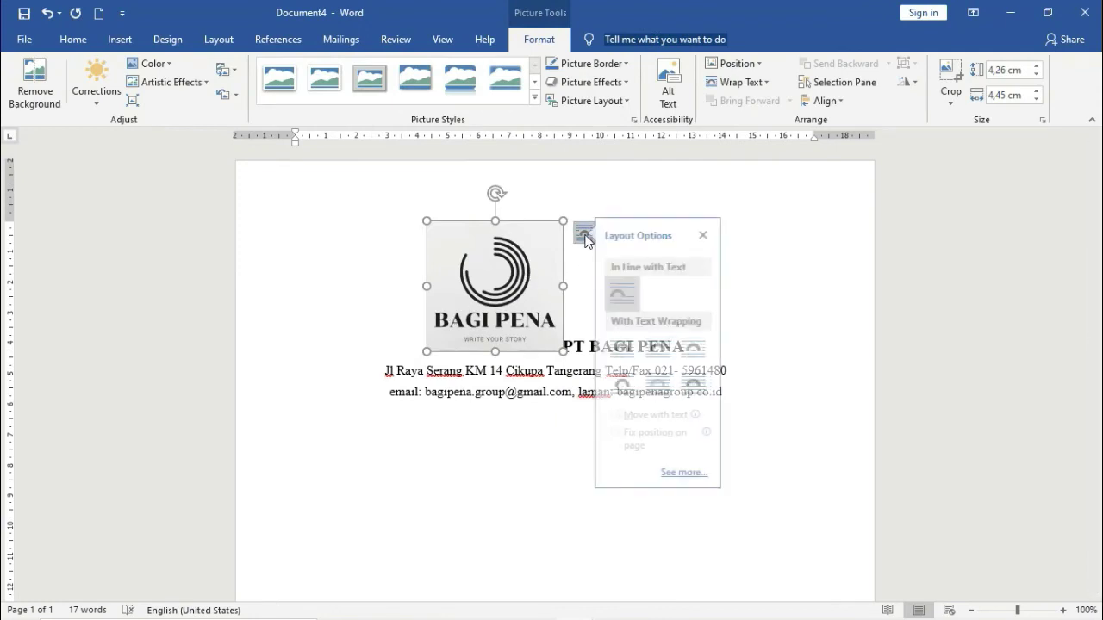
{"action": "left_click", "coordinate": [705, 388]}
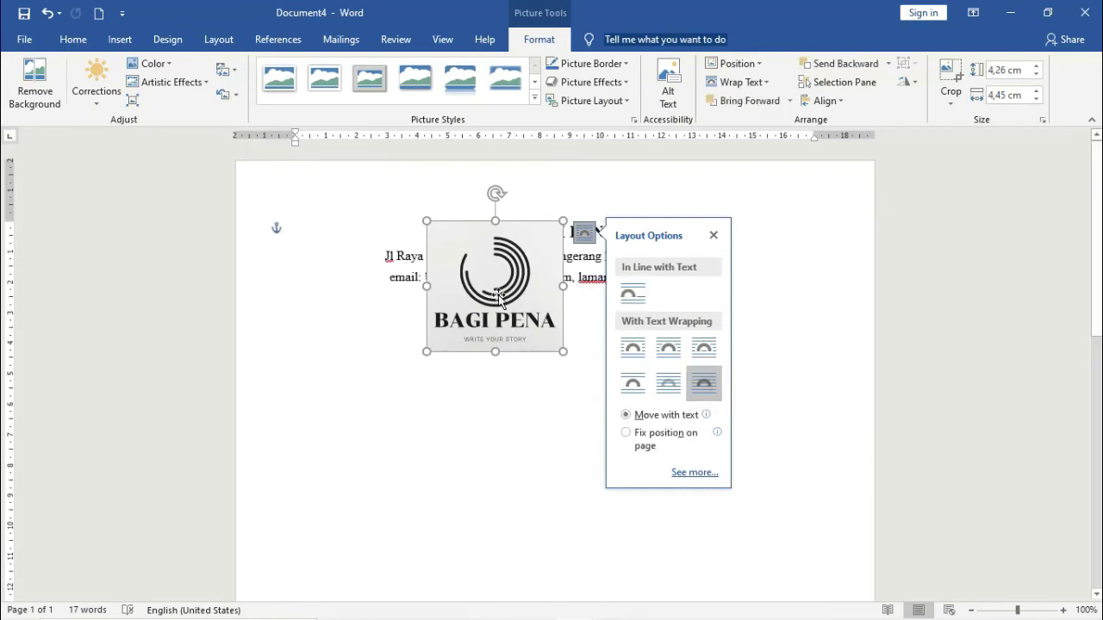
{"action": "left_click_drag", "start_coordinate": [545, 230], "coordinate": [354, 213]}
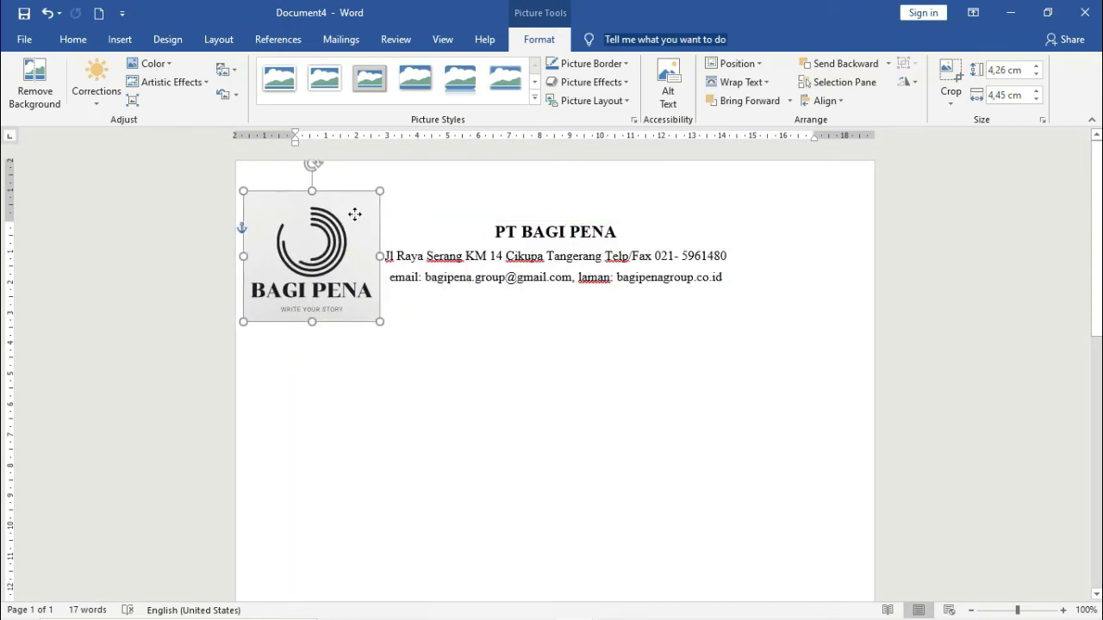
{"action": "mouse_move", "coordinate": [380, 321]}
{"action": "left_mouse_down"}
{"action": "mouse_move", "coordinate": [321, 232]}
{"action": "mouse_move", "coordinate": [358, 246]}
{"action": "left_mouse_up"}
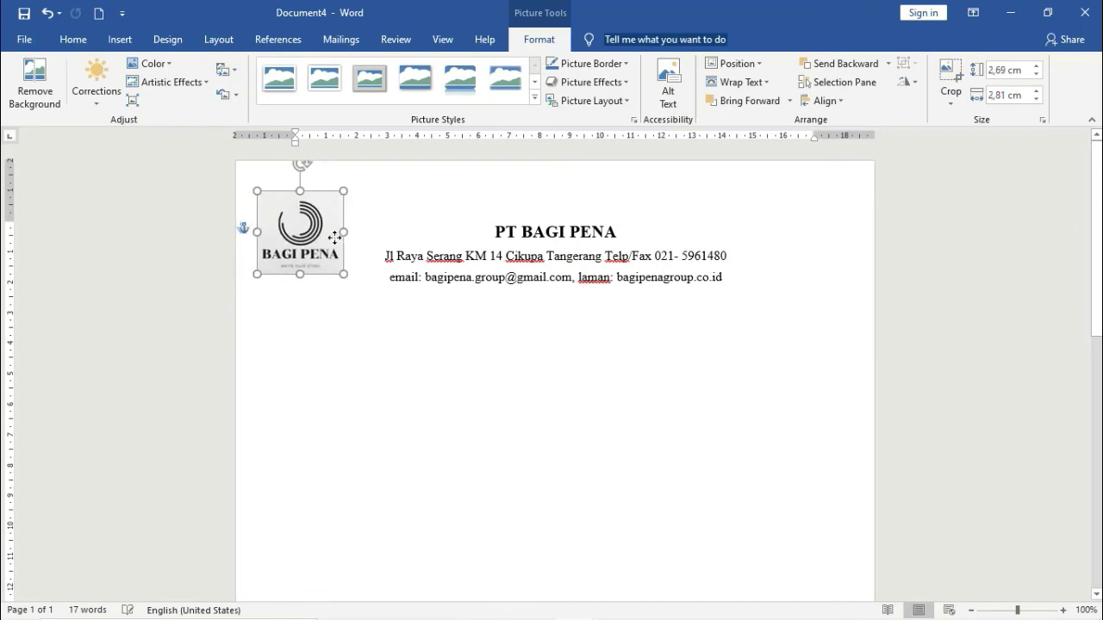
{"action": "left_click", "coordinate": [425, 277]}
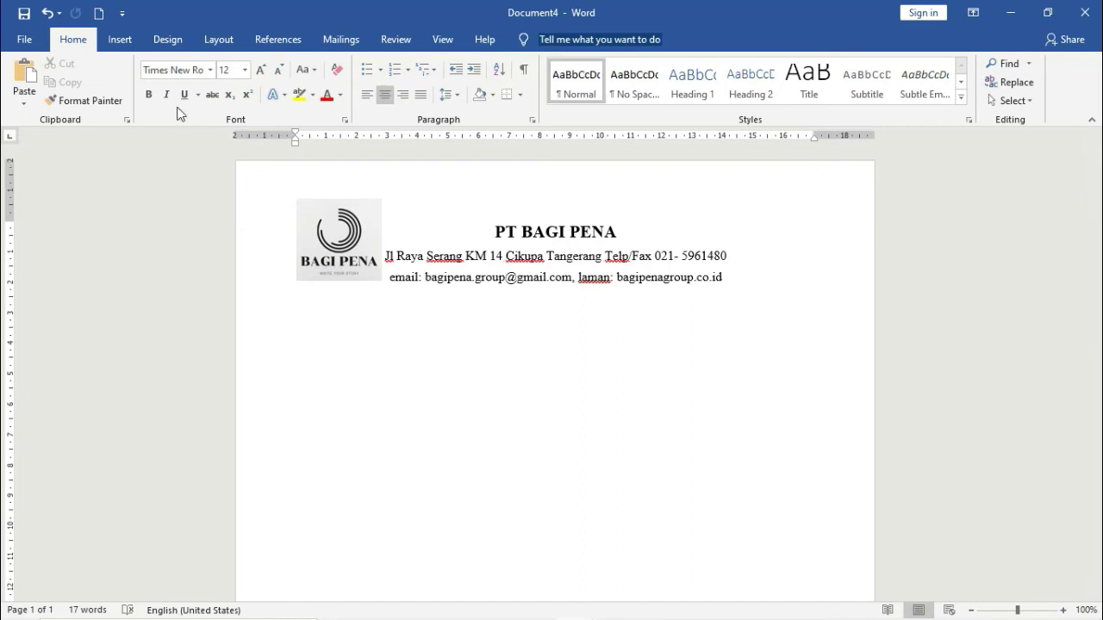
Draw a horizontal 17.07 cm straight line beneath the email line, held level with Shift.
{"action": "left_click", "coordinate": [133, 41]}
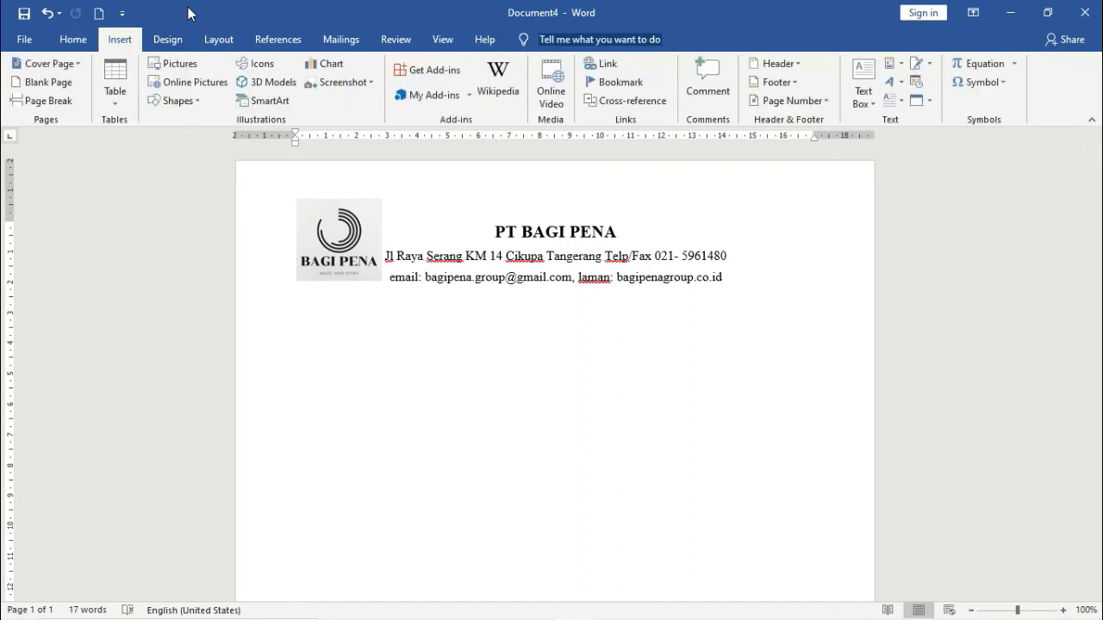
{"action": "left_click", "coordinate": [190, 103]}
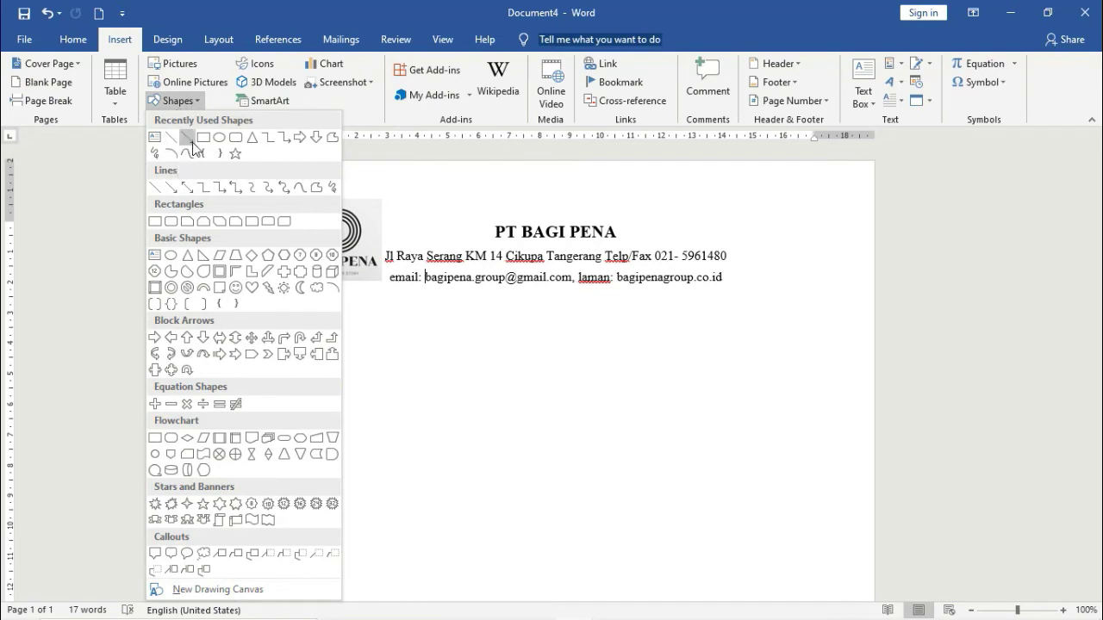
{"action": "left_click", "coordinate": [184, 139]}
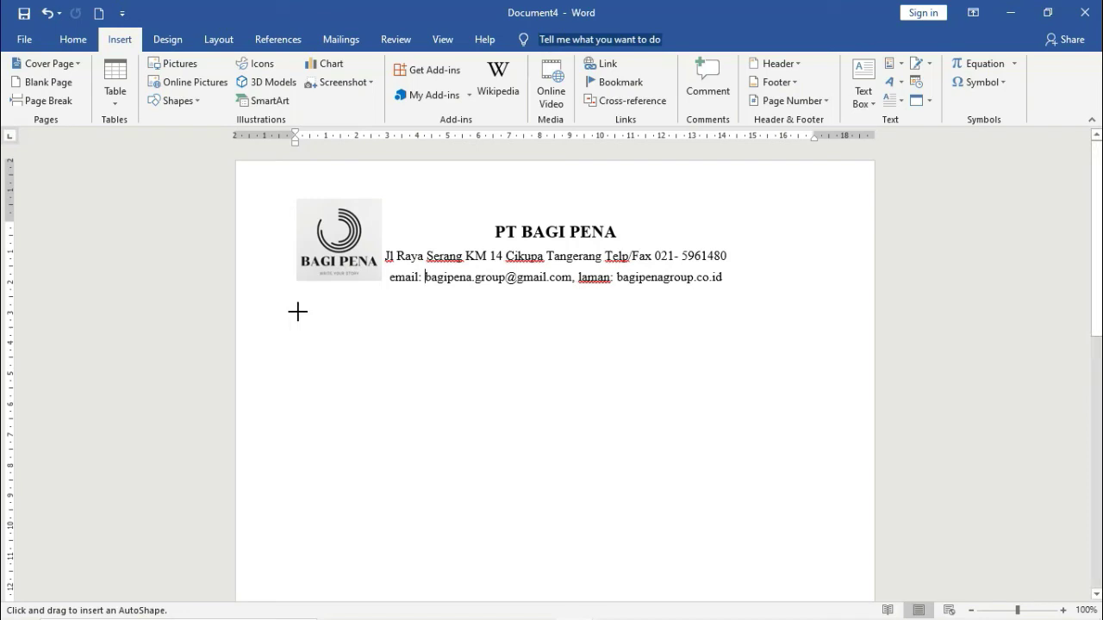
{"action": "left_click_drag", "start_coordinate": [297, 312], "coordinate": [807, 312]}
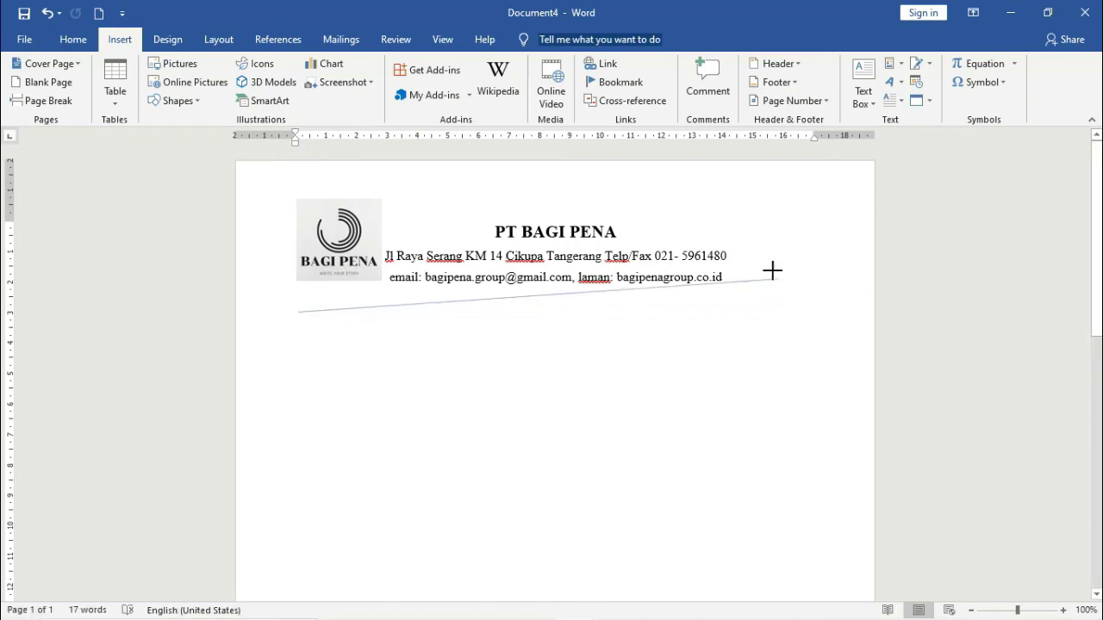
{"action": "left_click_drag", "start_coordinate": [808, 312], "coordinate": [753, 292]}
{"action": "left_click_drag", "start_coordinate": [755, 337], "coordinate": [752, 336]}
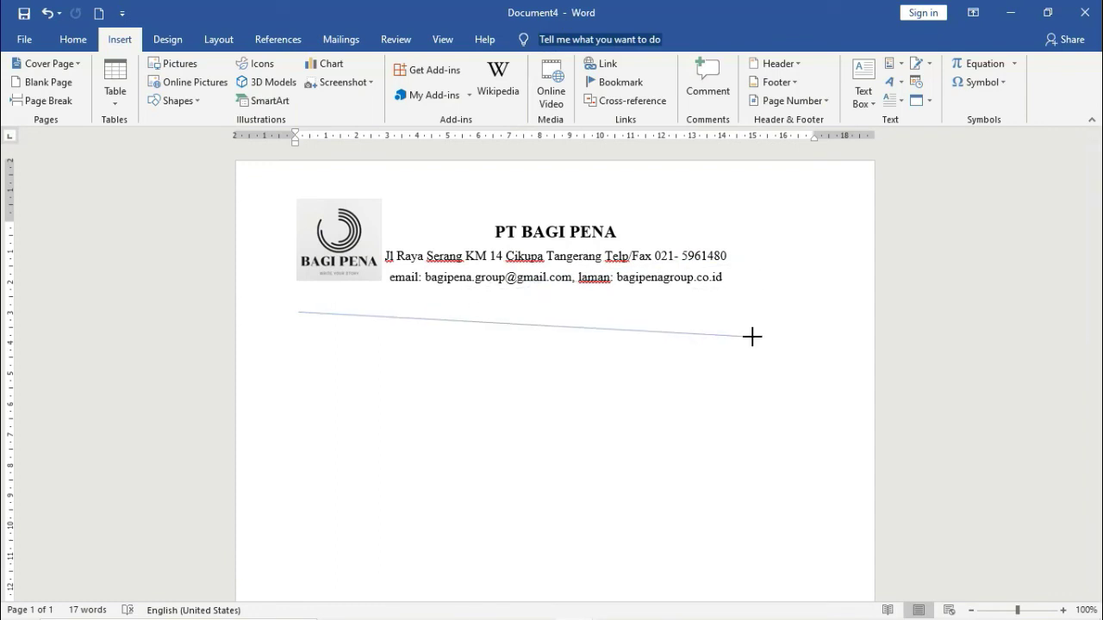
{"action": "mouse_move", "coordinate": [752, 337]}
{"action": "left_mouse_down"}
{"action": "mouse_move", "coordinate": [752, 323]}
{"action": "mouse_move", "coordinate": [817, 312]}
{"action": "left_mouse_up"}
{"action": "key", "text": "shift"}
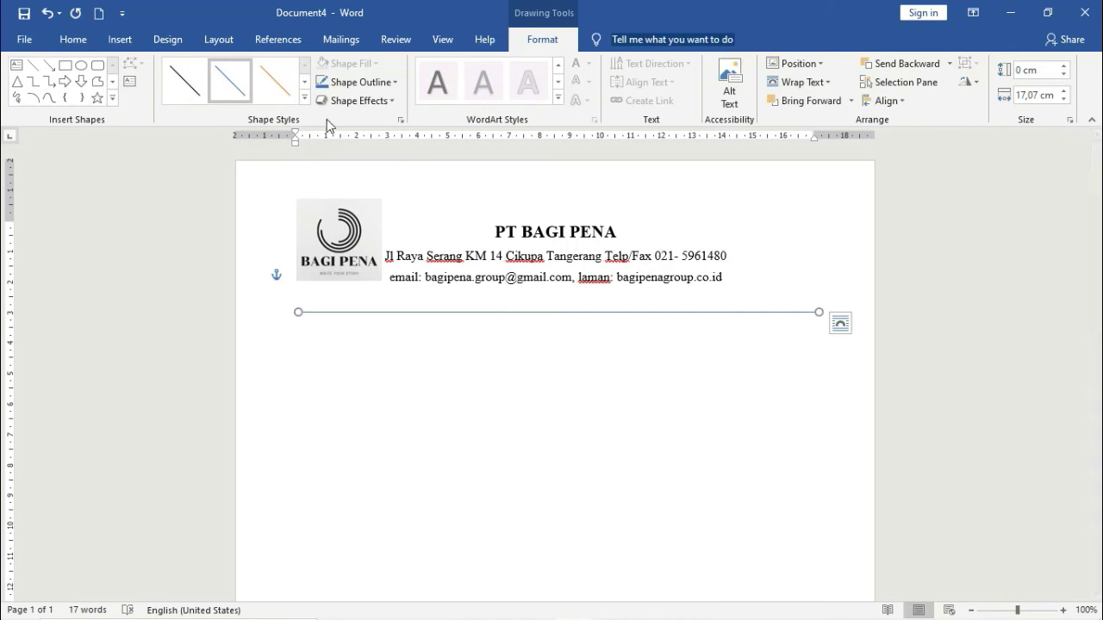
Make the separator line 3 pt thick and black, then move it up under the email line.
{"action": "left_click", "coordinate": [393, 82]}
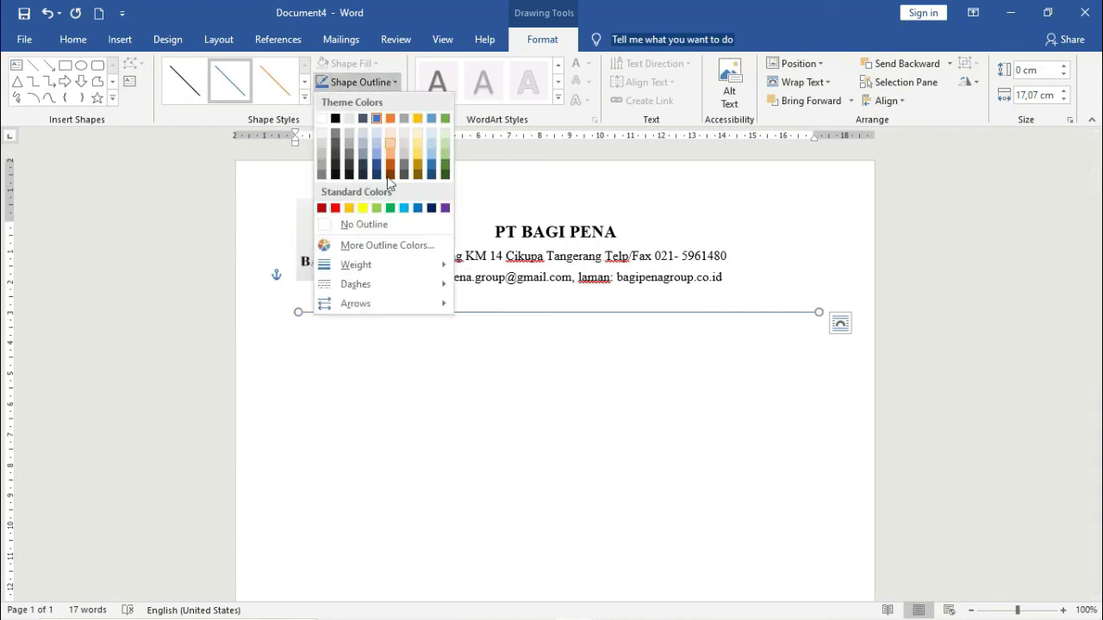
{"action": "mouse_move", "coordinate": [384, 272]}
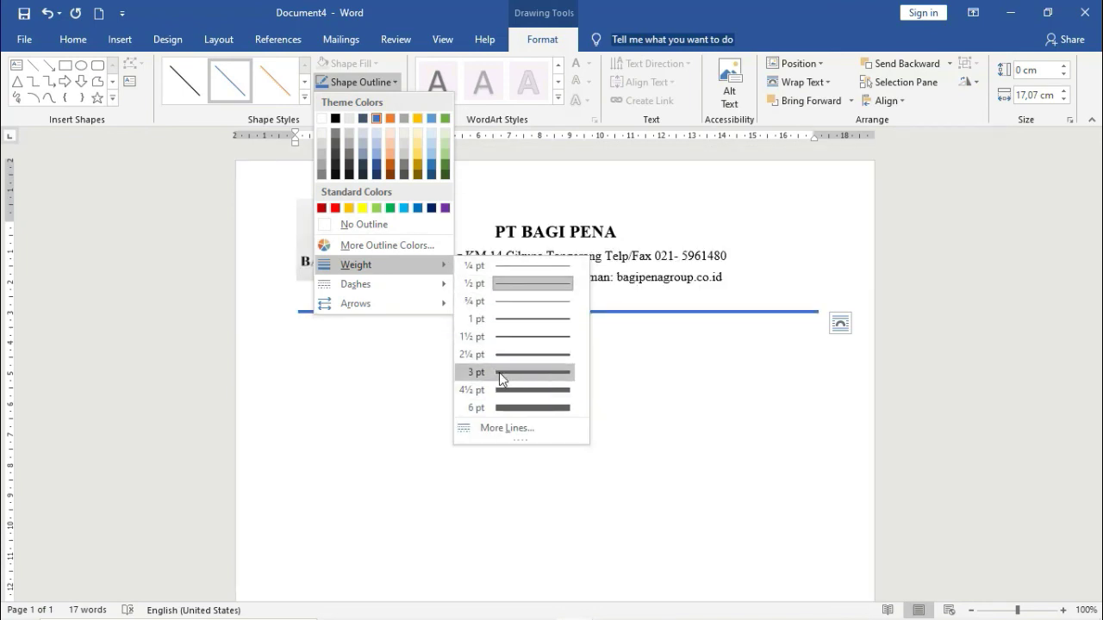
{"action": "left_click", "coordinate": [498, 373]}
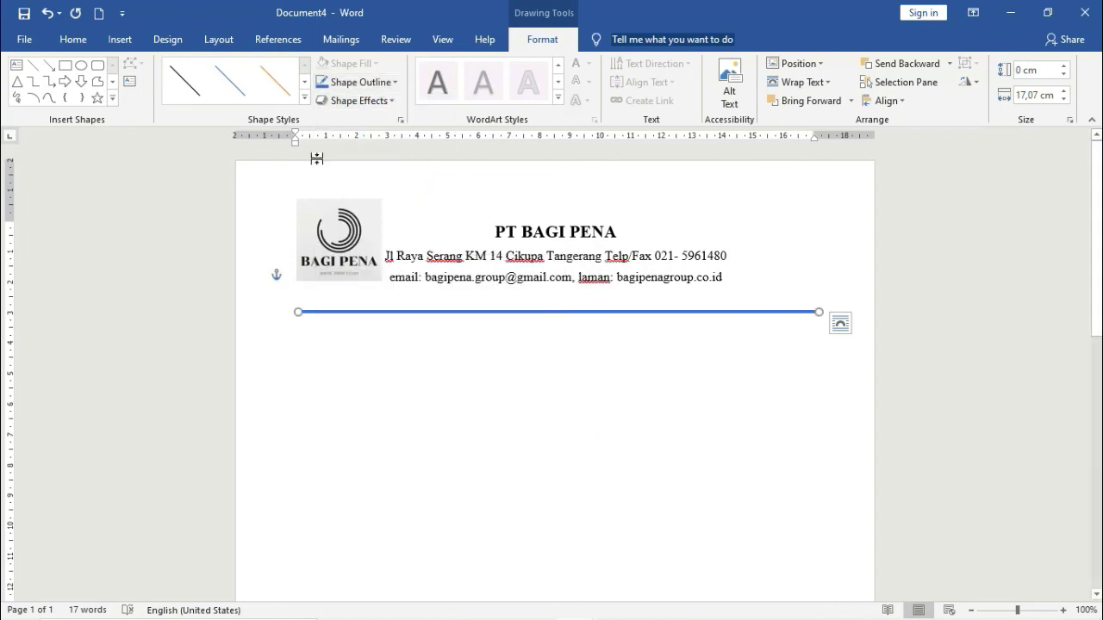
{"action": "left_click", "coordinate": [365, 83]}
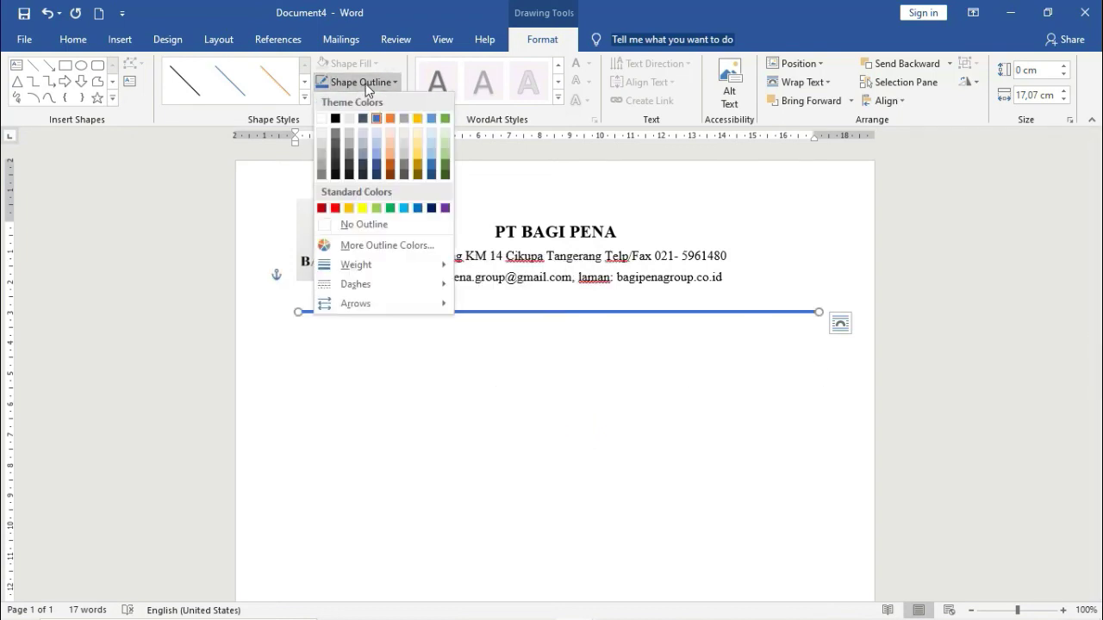
{"action": "left_click", "coordinate": [335, 119]}
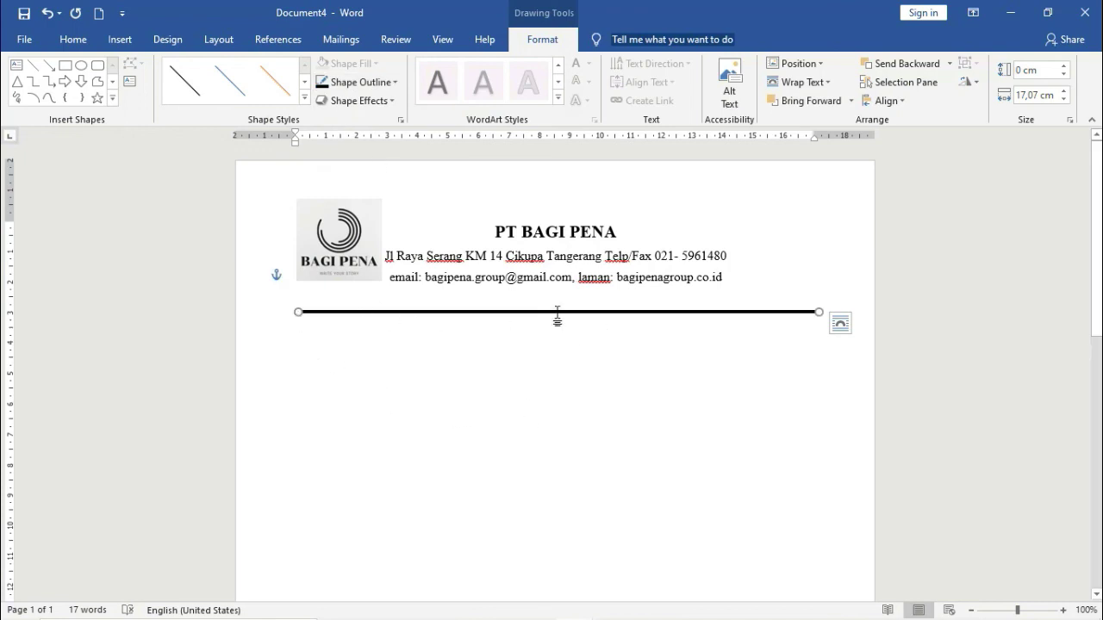
{"action": "left_click_drag", "start_coordinate": [557, 311], "coordinate": [557, 293]}
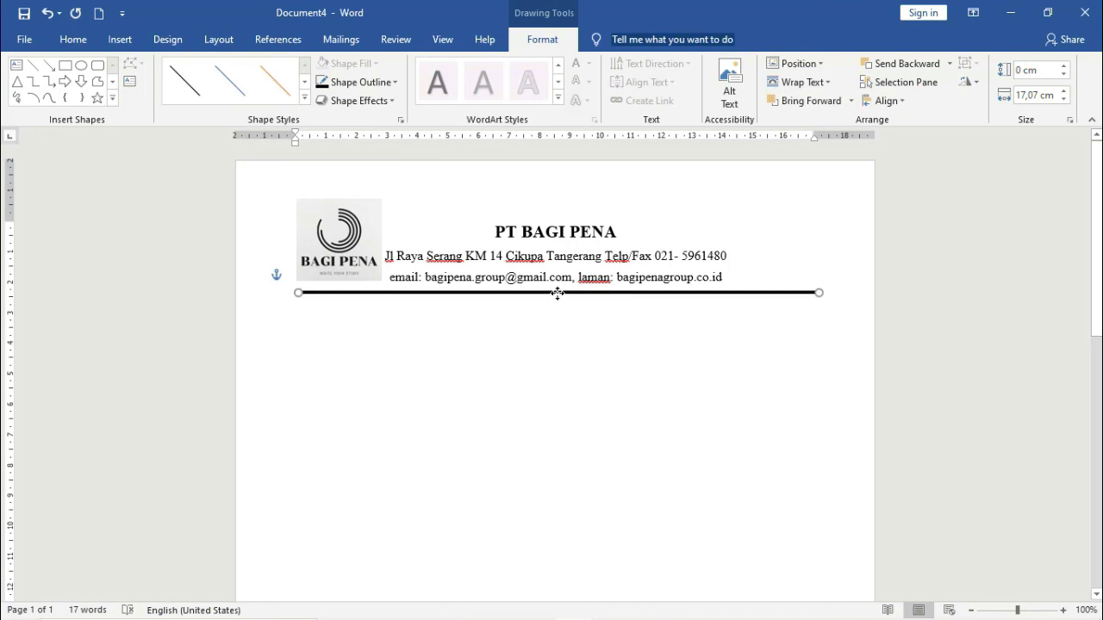
Stretch the black rule's ends to the left and right page margins, about 17.01 cm long.
{"action": "left_click", "coordinate": [413, 331]}
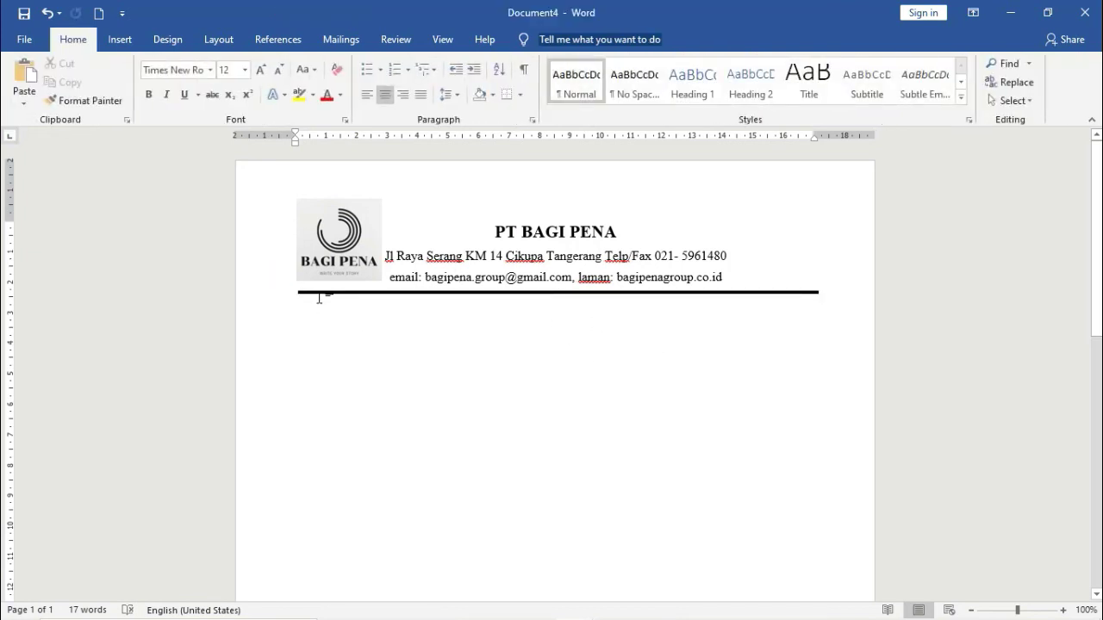
{"action": "left_click", "coordinate": [315, 294]}
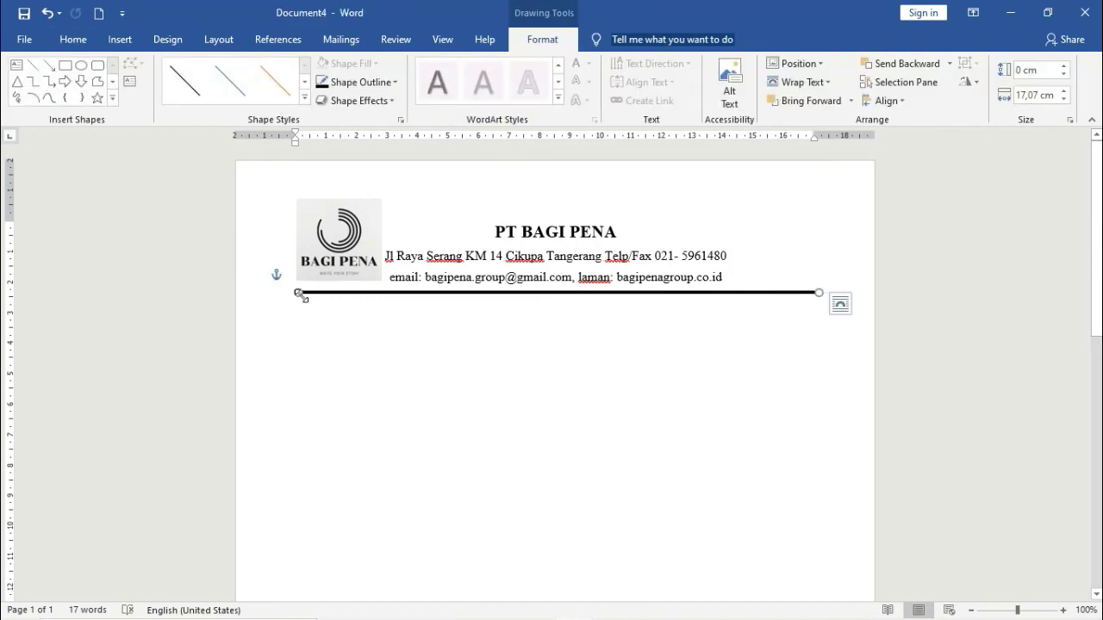
{"action": "left_click_drag", "start_coordinate": [300, 296], "coordinate": [294, 294]}
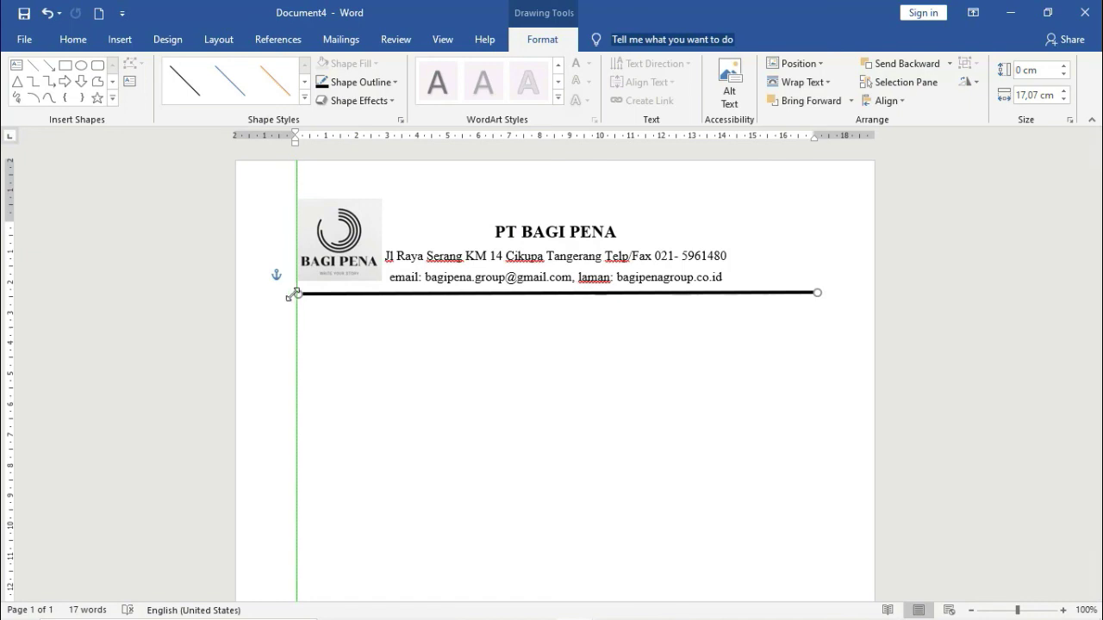
{"action": "left_click_drag", "start_coordinate": [293, 294], "coordinate": [294, 294]}
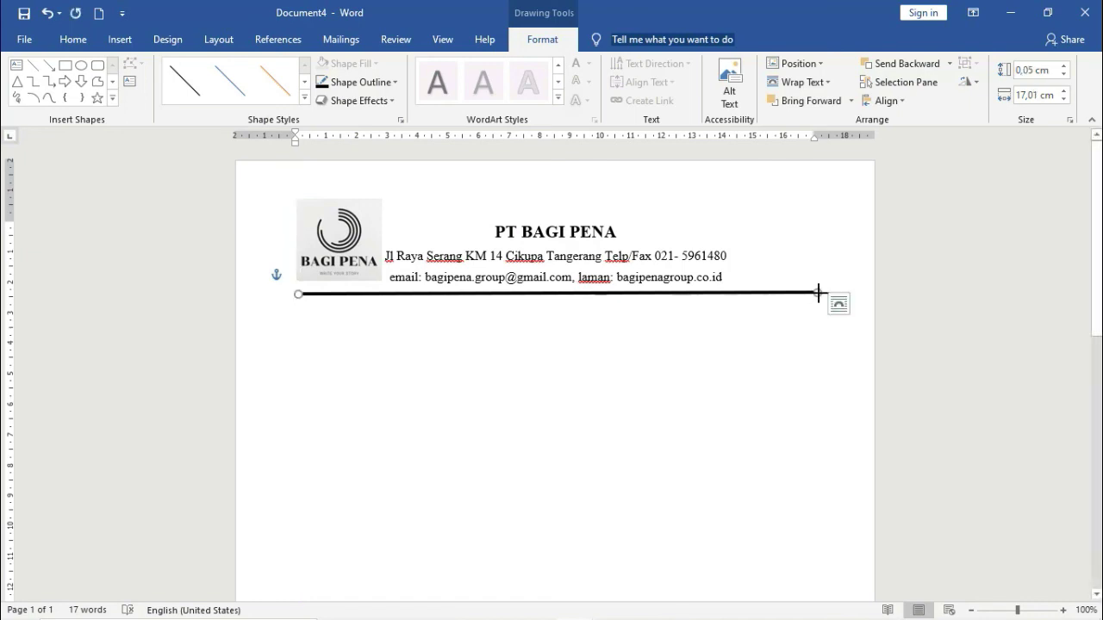
{"action": "mouse_move", "coordinate": [816, 293]}
{"action": "left_mouse_down"}
{"action": "mouse_move", "coordinate": [828, 291]}
{"action": "mouse_move", "coordinate": [810, 292]}
{"action": "left_mouse_up"}
{"action": "left_click", "coordinate": [775, 337]}
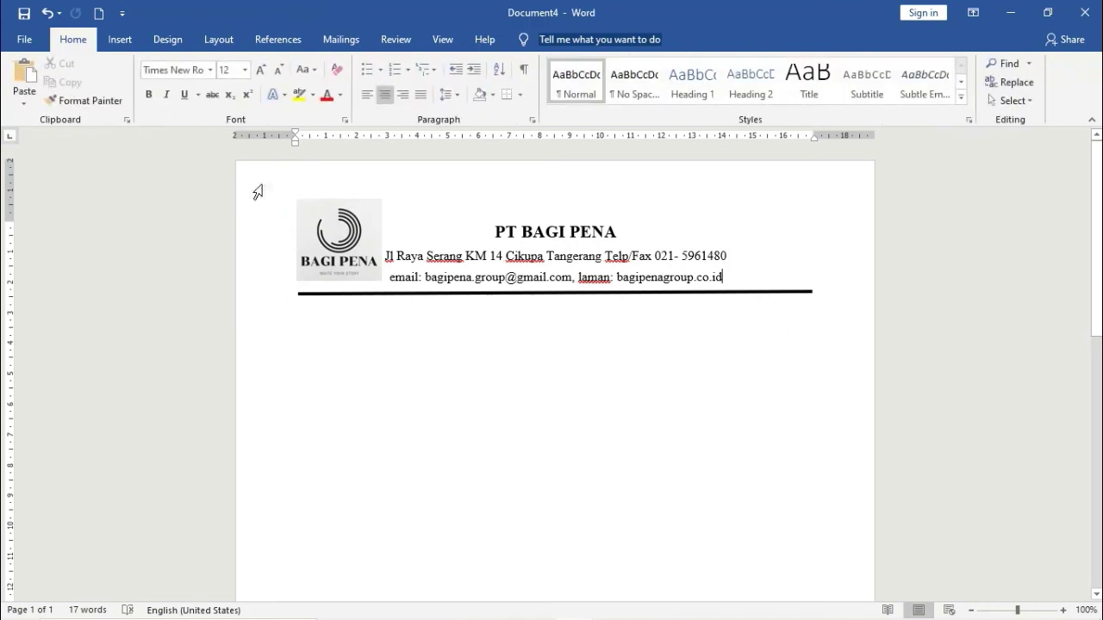